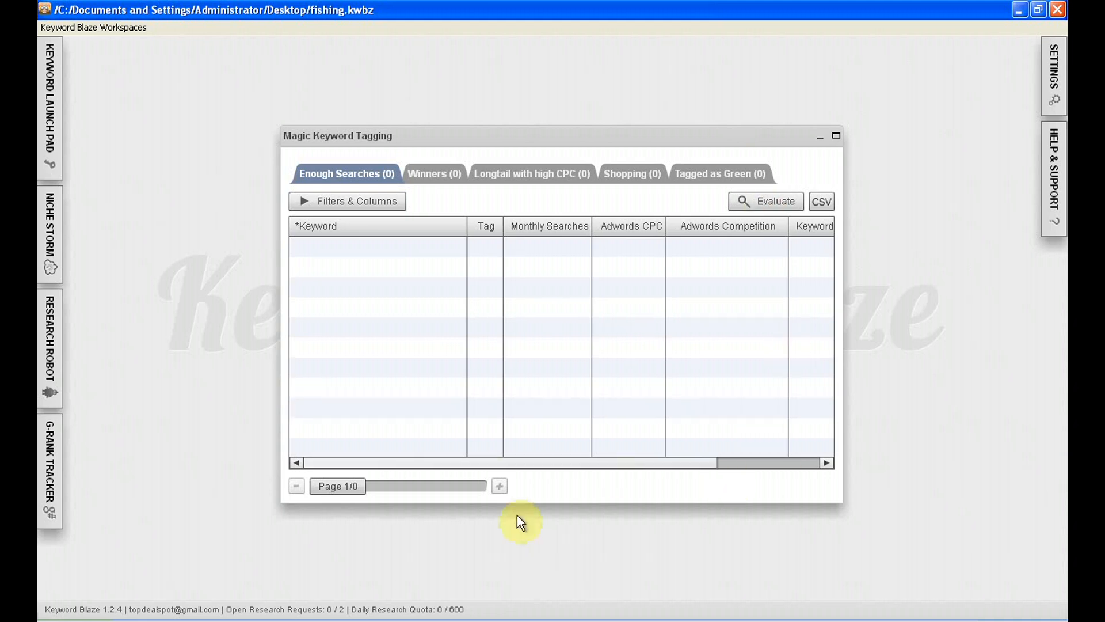
Step: Minimize the Magic Keyword Tagging window and create a new workspace named fishing in My Documents
left_click(817, 139)
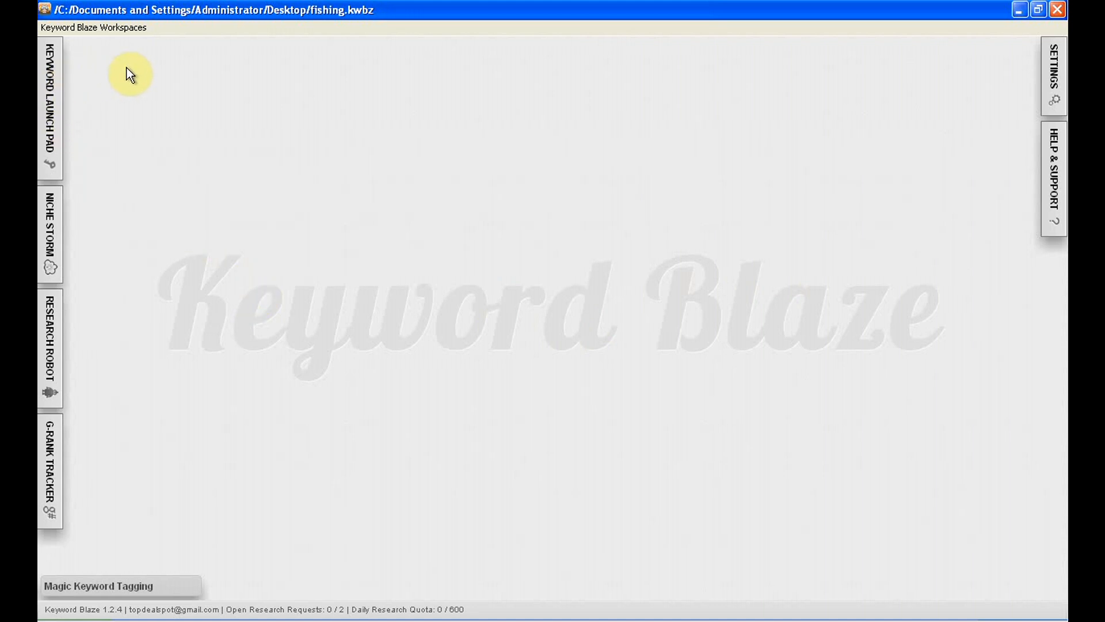
left_click(129, 27)
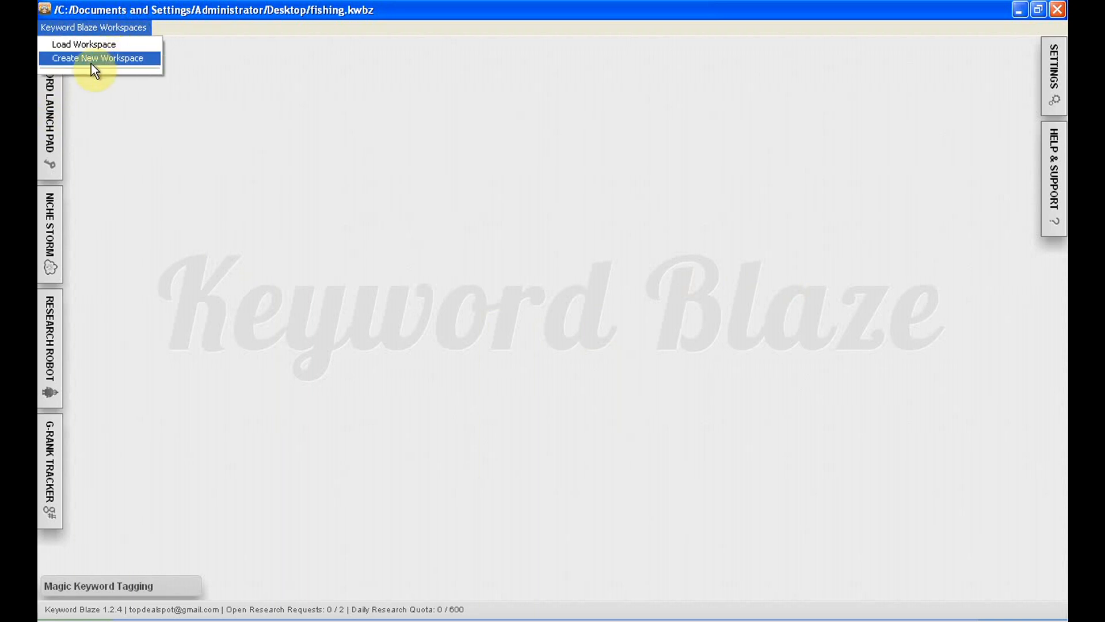
left_click(136, 59)
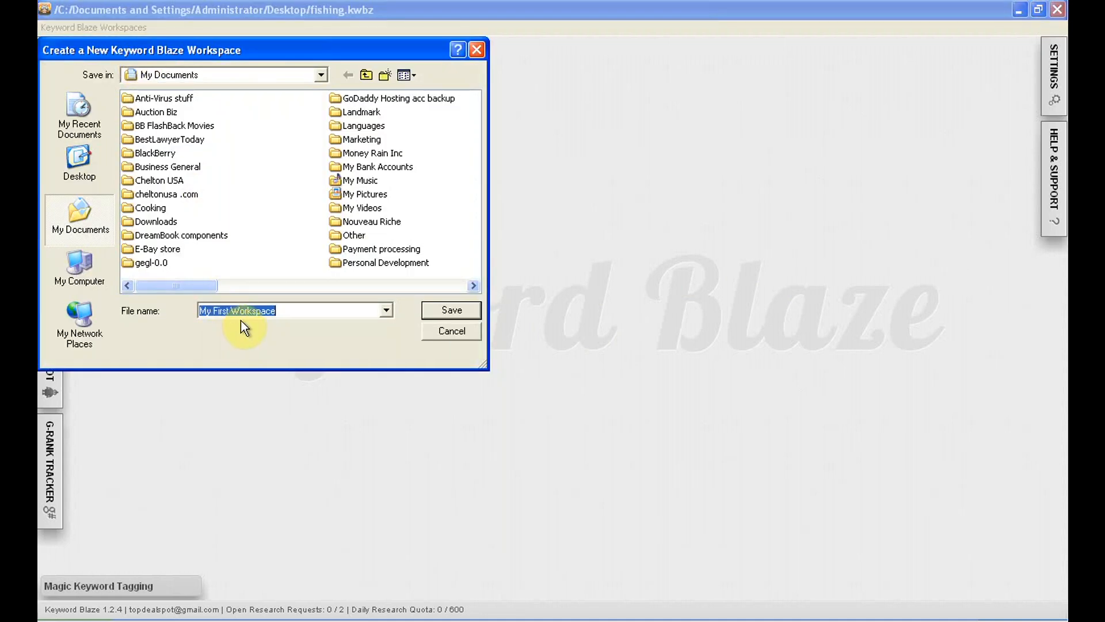
type("fishing")
left_click(436, 311)
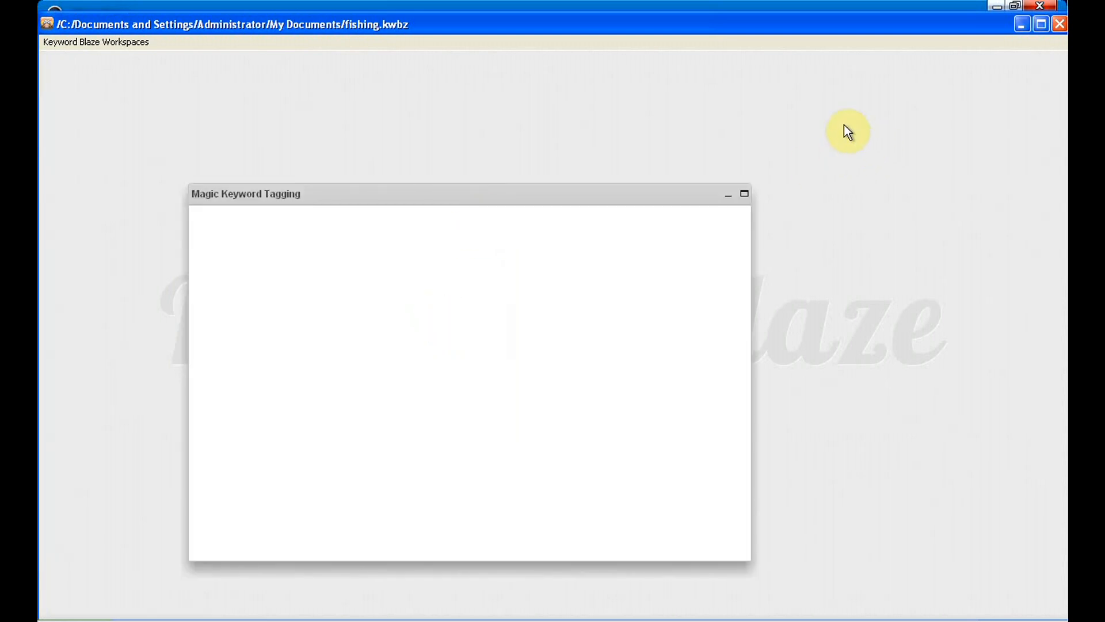
Step: Maximize the new fishing workspace and minimize its Magic Keyword Tagging window
left_click(1040, 24)
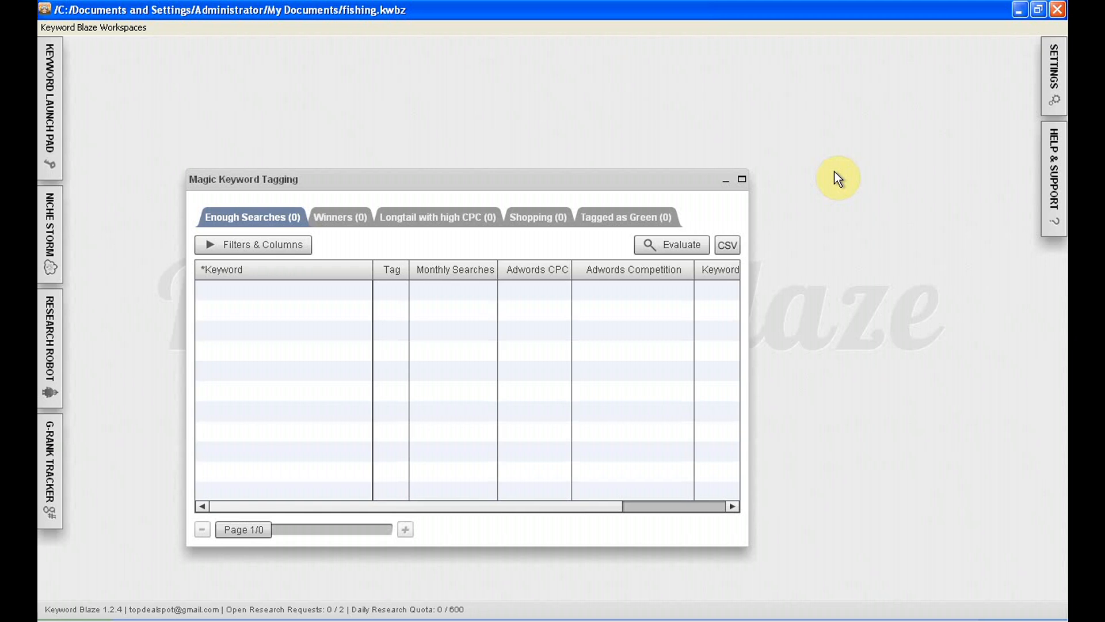
left_click_drag(633, 172, 710, 131)
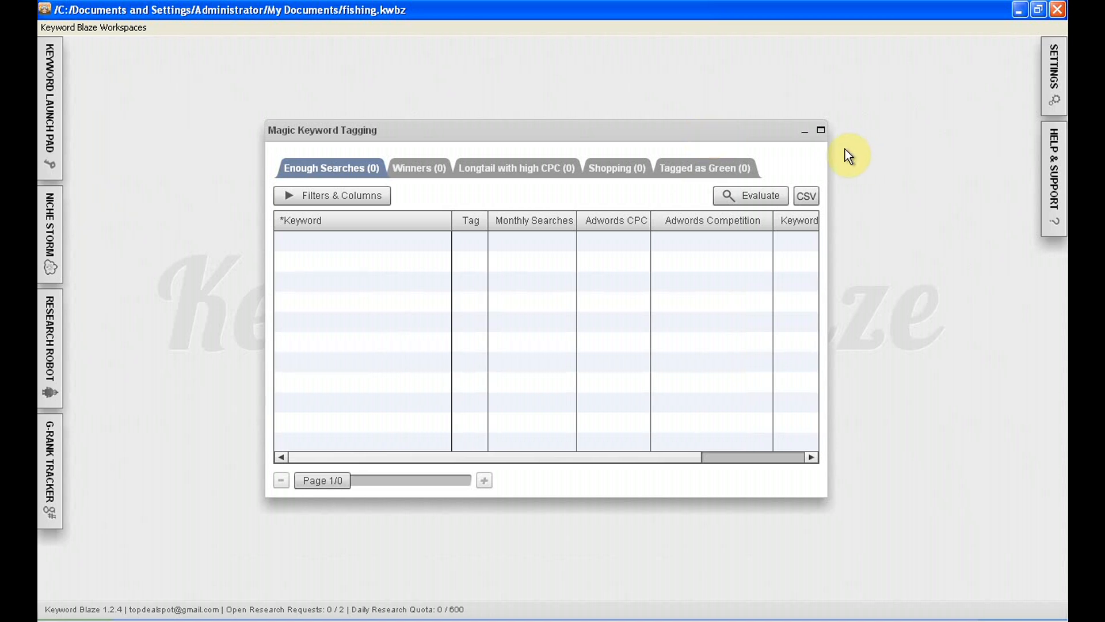
left_click(805, 132)
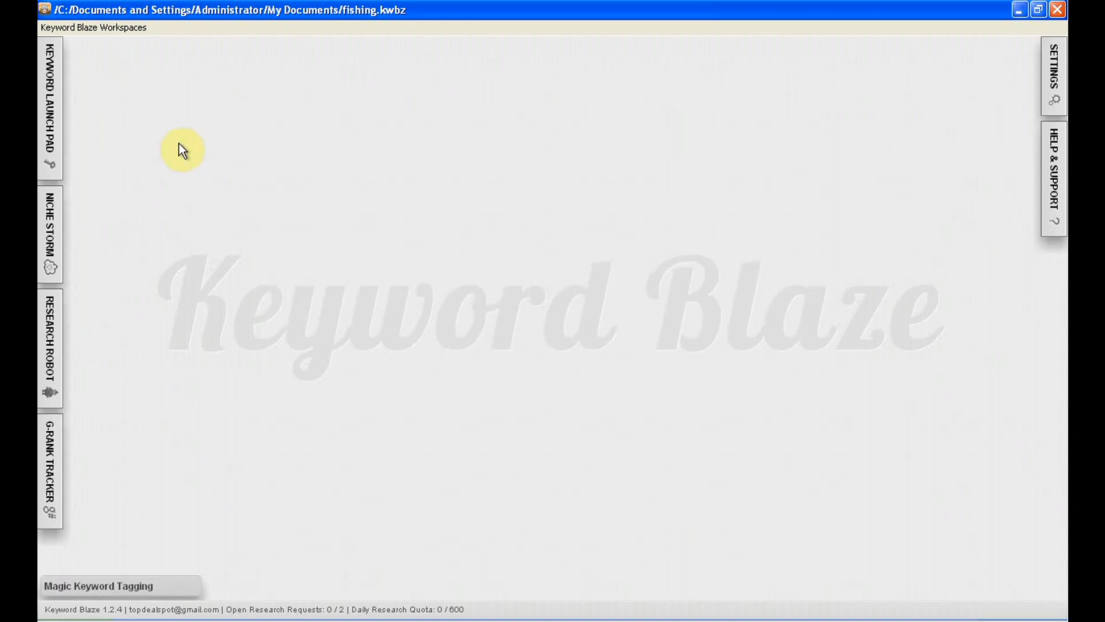
Step: Examine the Keyword Launch Pad's fields for single and multiple seed keywords, country and language, and collapse it
left_click(48, 85)
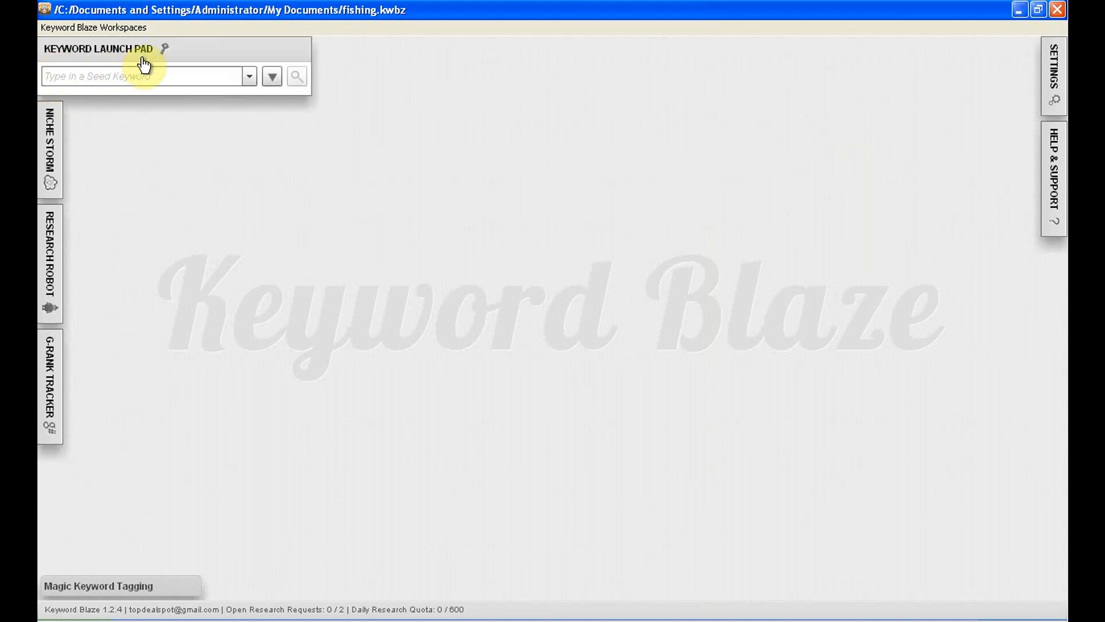
left_click(175, 77)
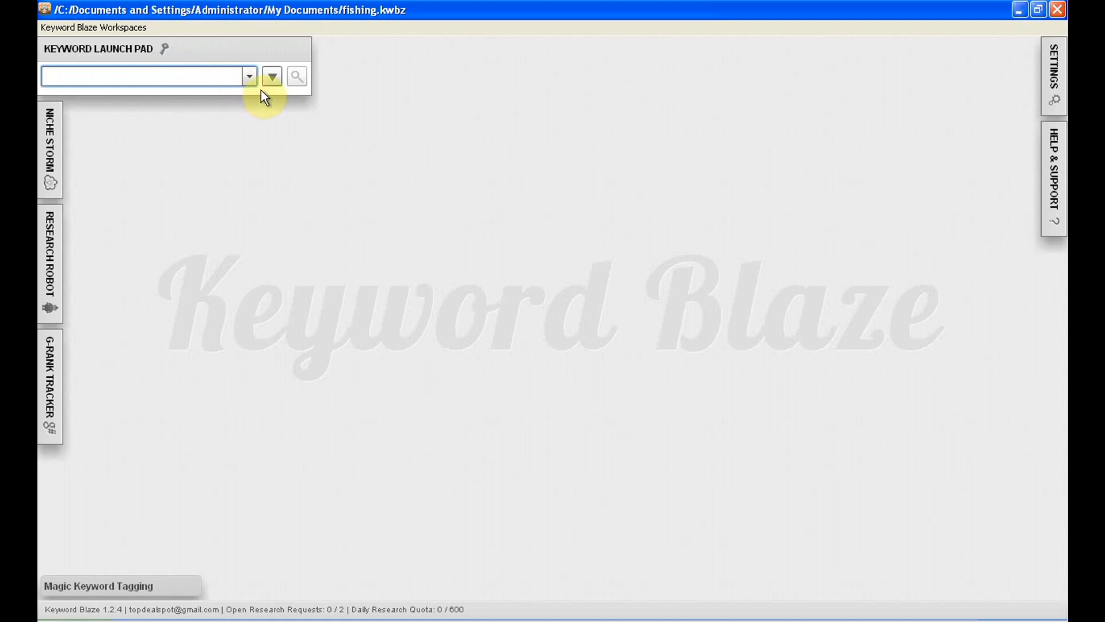
left_click(271, 77)
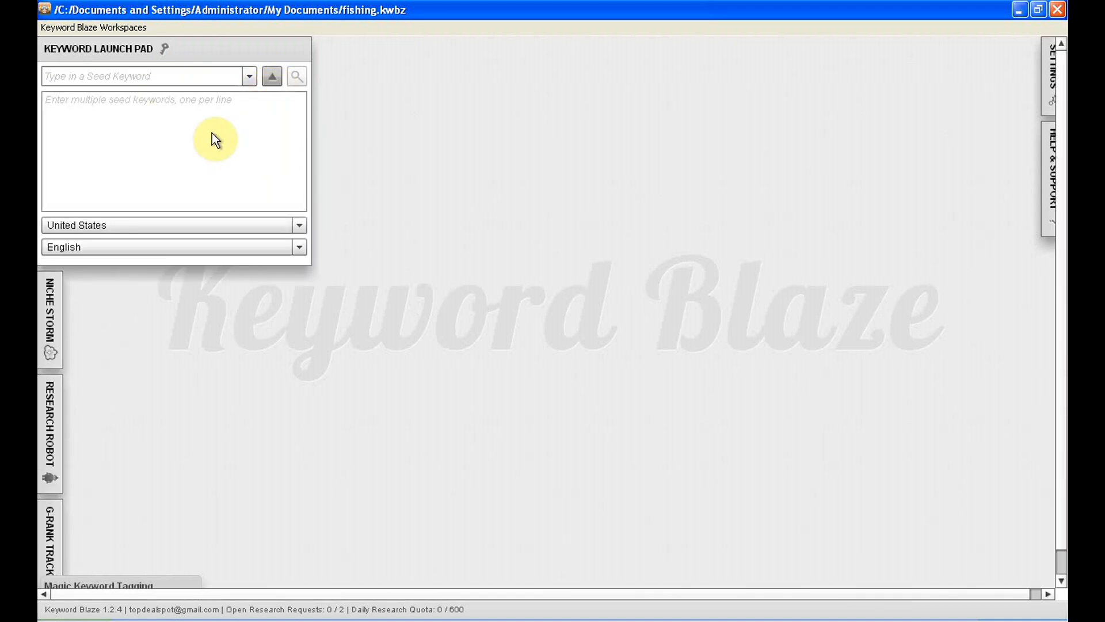
left_click(115, 115)
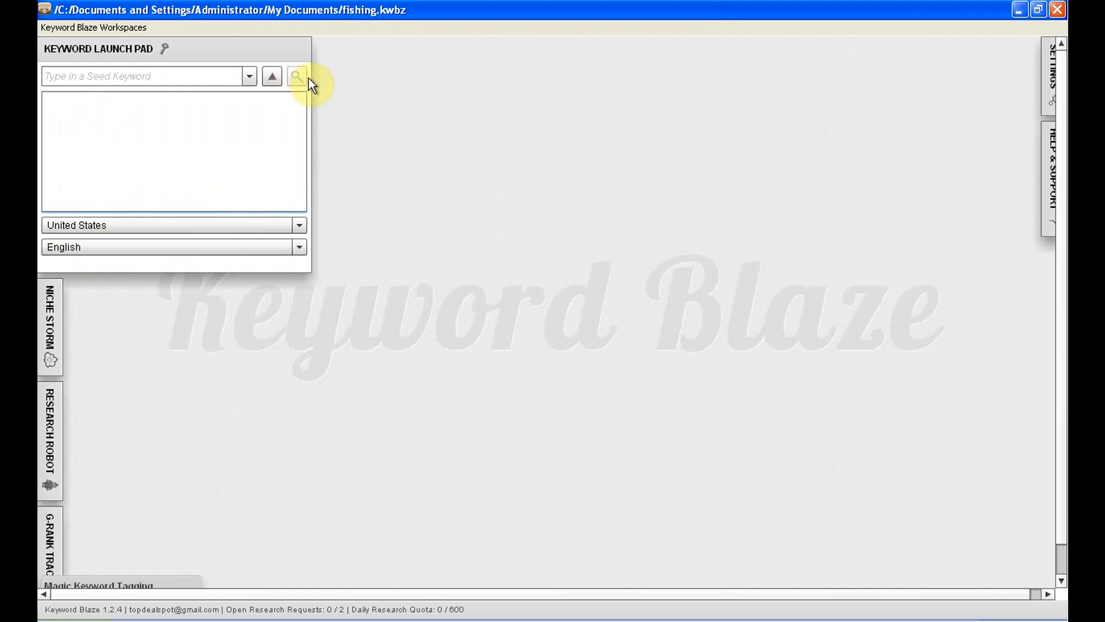
left_click(103, 50)
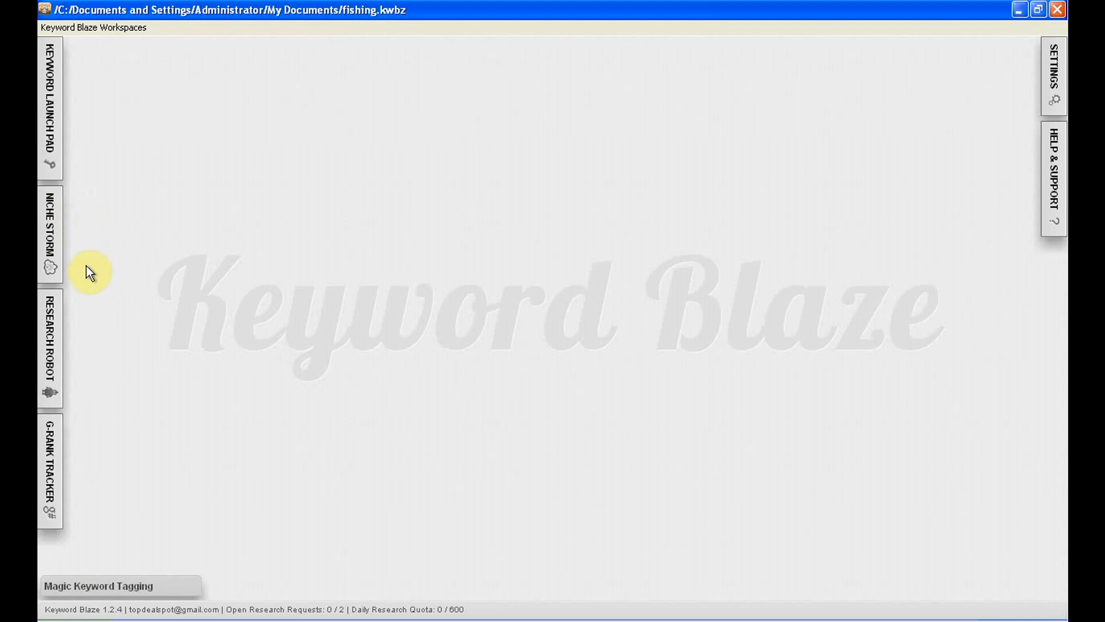
Step: Examine the Research Robot's seed keyword field and the available automatic stop durations, and collapse it
left_click(49, 345)
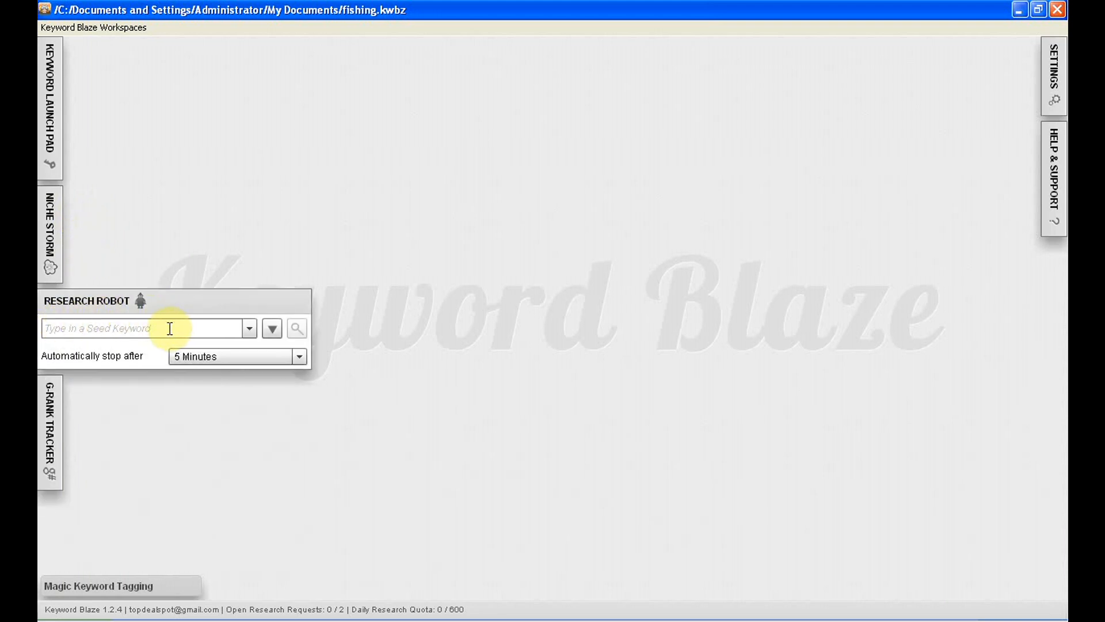
left_click(133, 330)
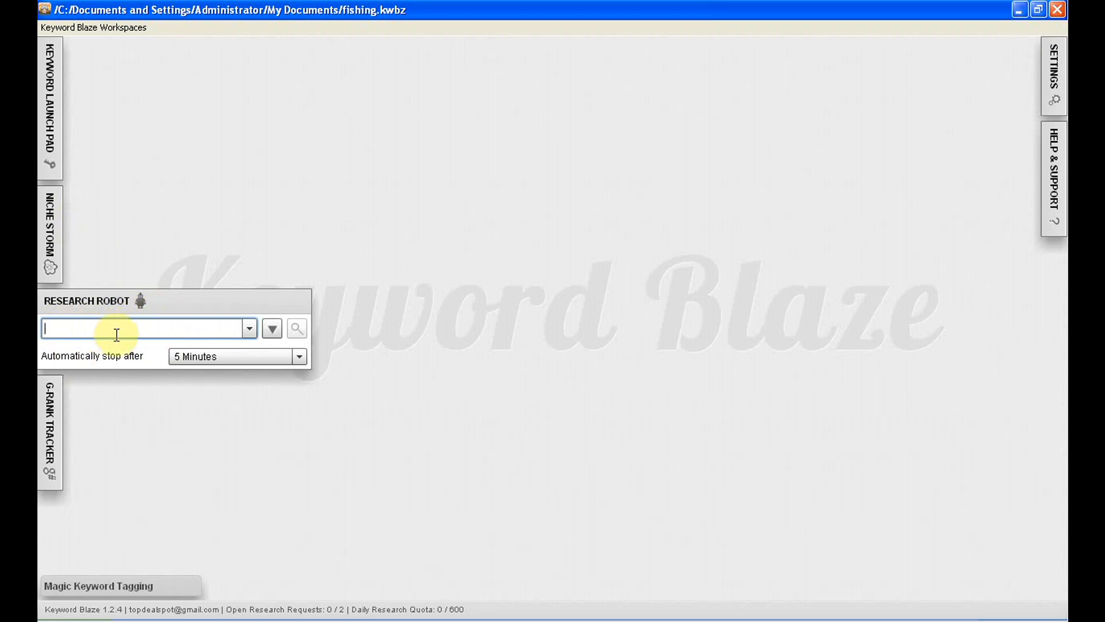
left_click(301, 357)
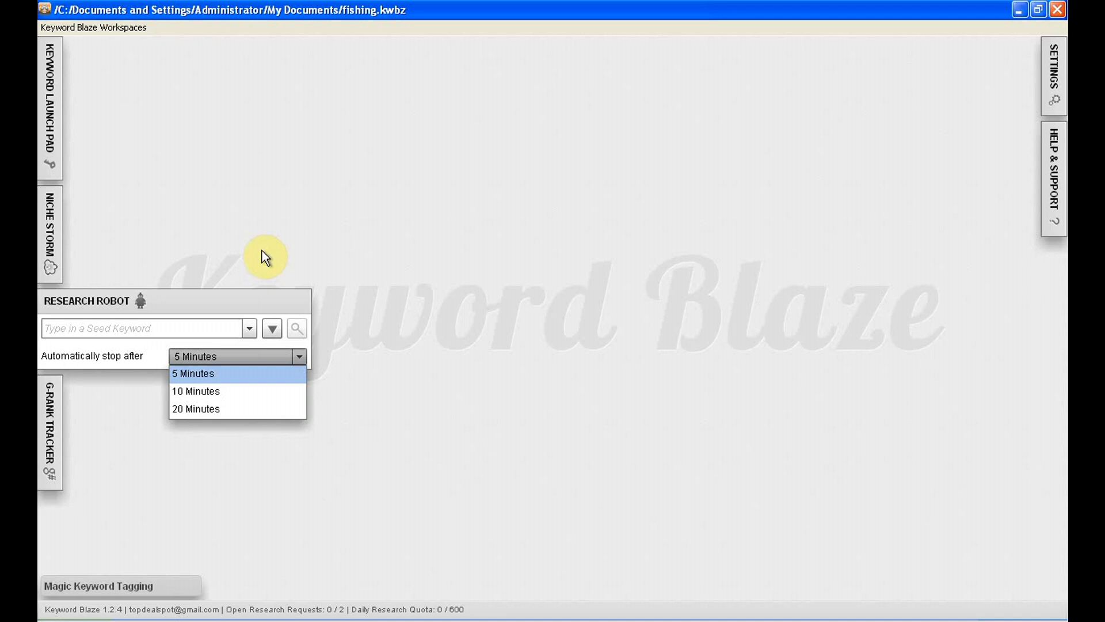
left_click(90, 302)
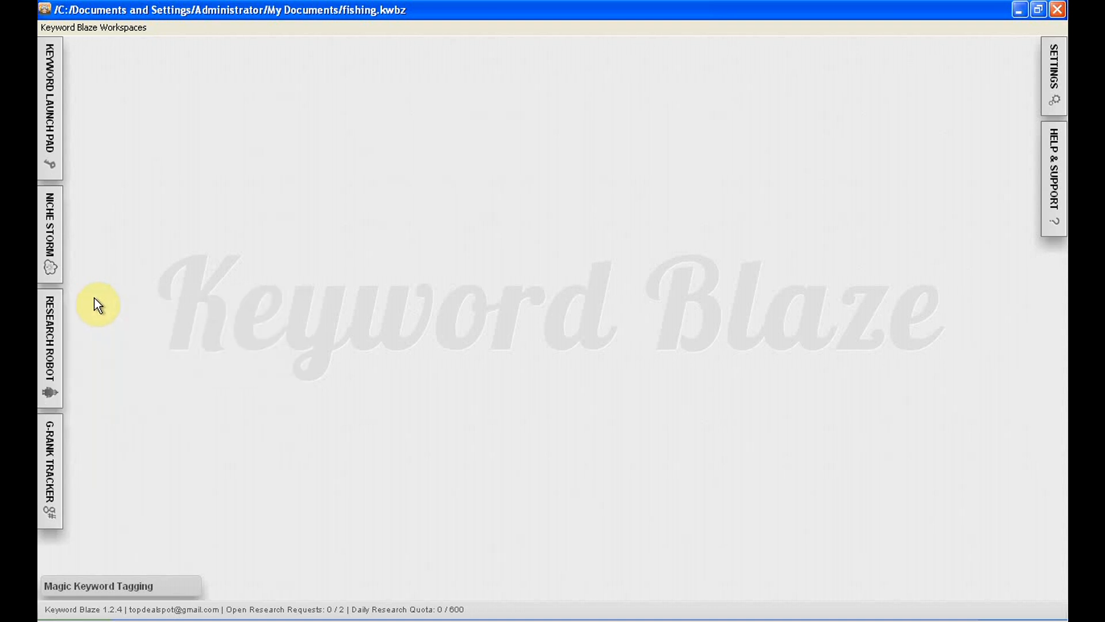
Step: Run a Niche Storm search for "fishing" across all countries and languages, and close its results
left_click(55, 237)
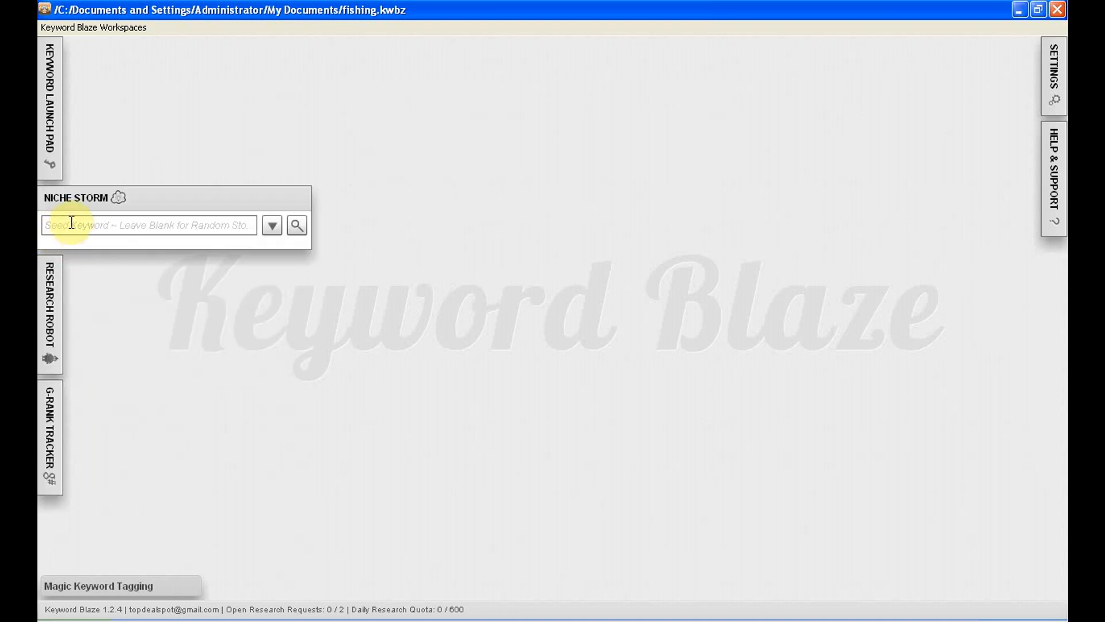
left_click(161, 224)
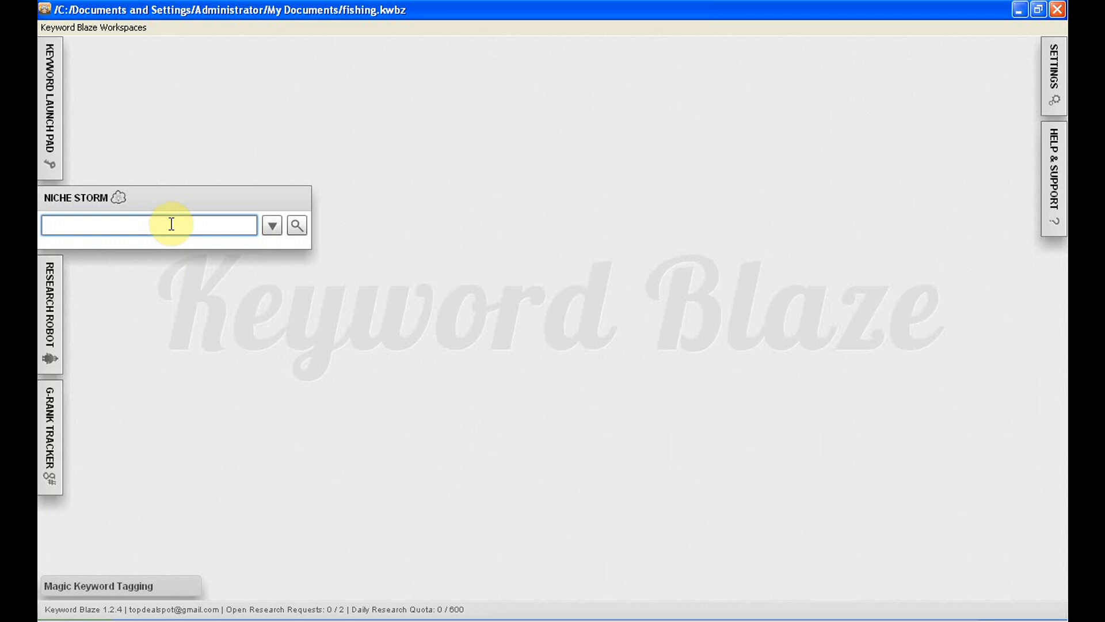
type("fishing")
left_click(272, 225)
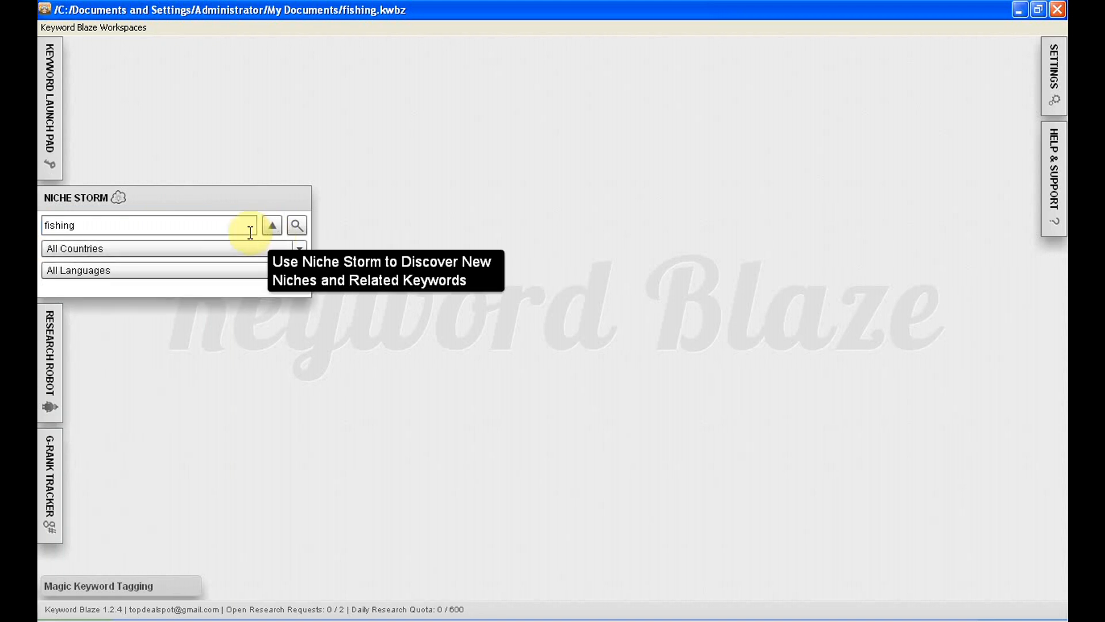
left_click(298, 226)
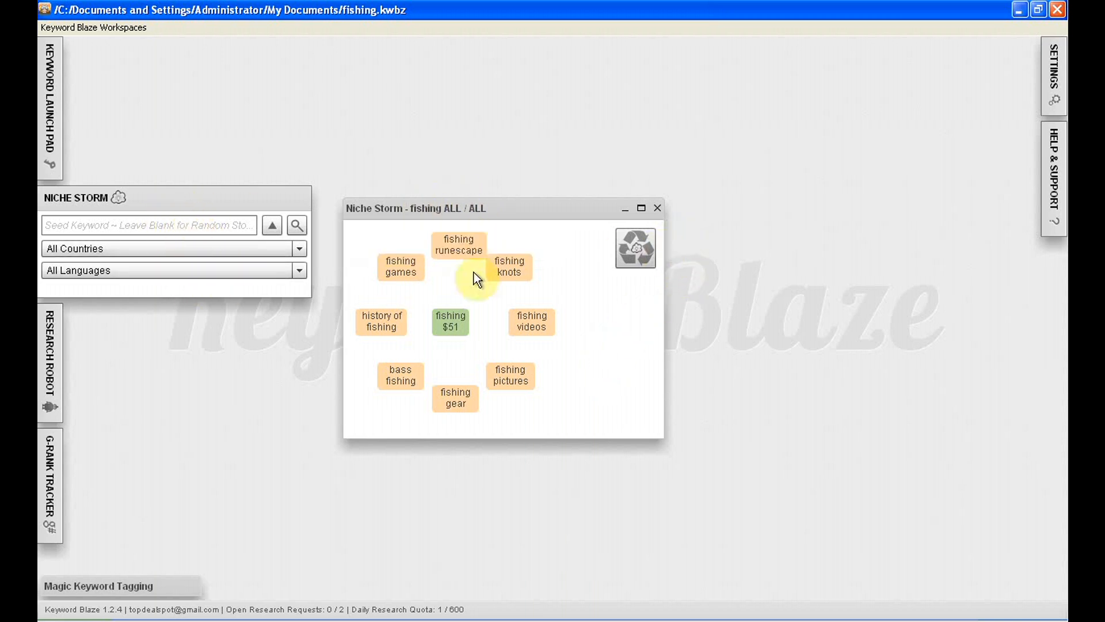
left_click(658, 210)
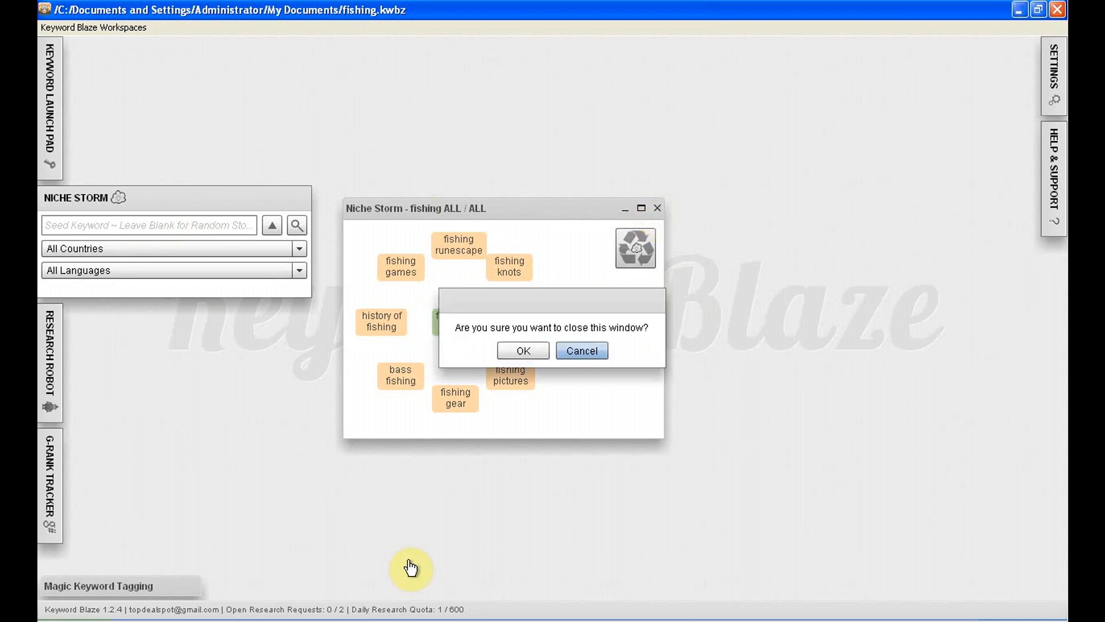
left_click(517, 350)
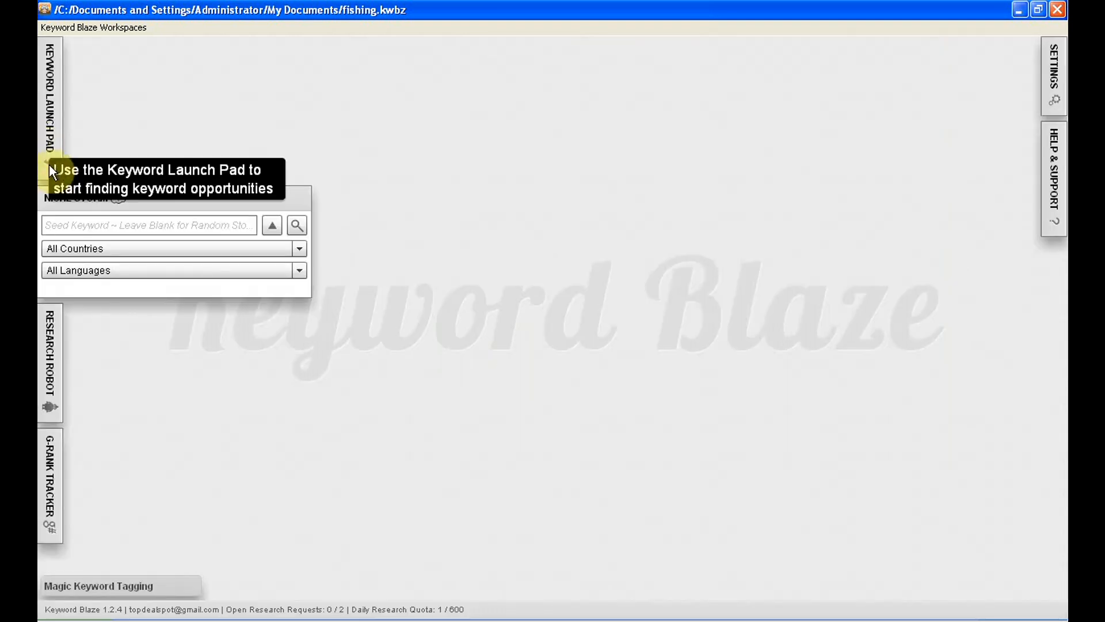
left_click(69, 203)
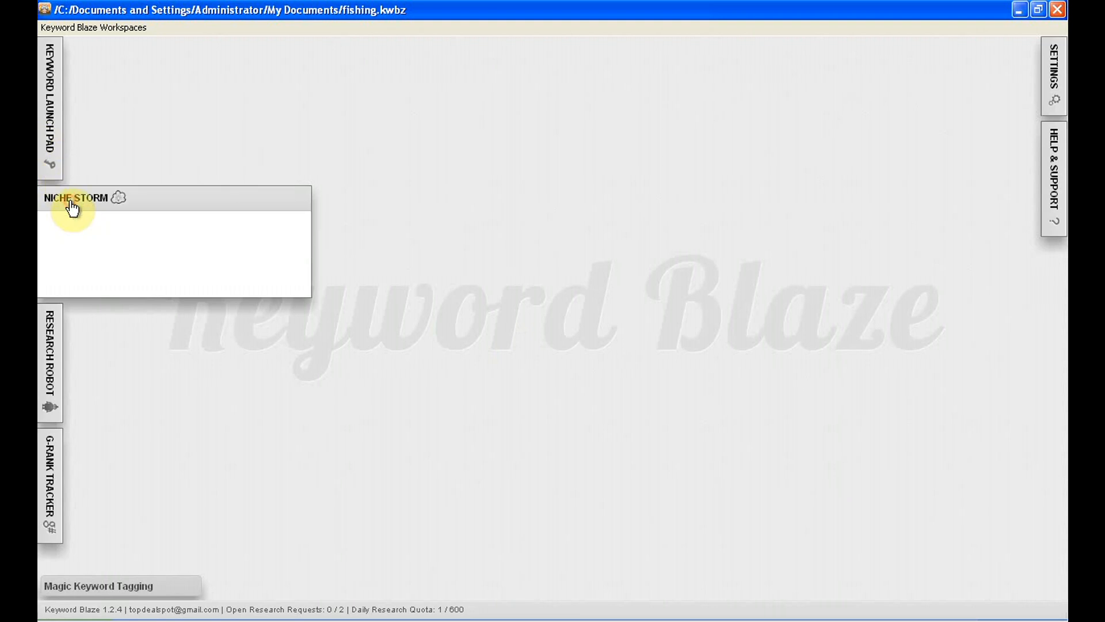
Step: Examine the G-Rank Tracker's domain name and search terms fields
left_click(53, 456)
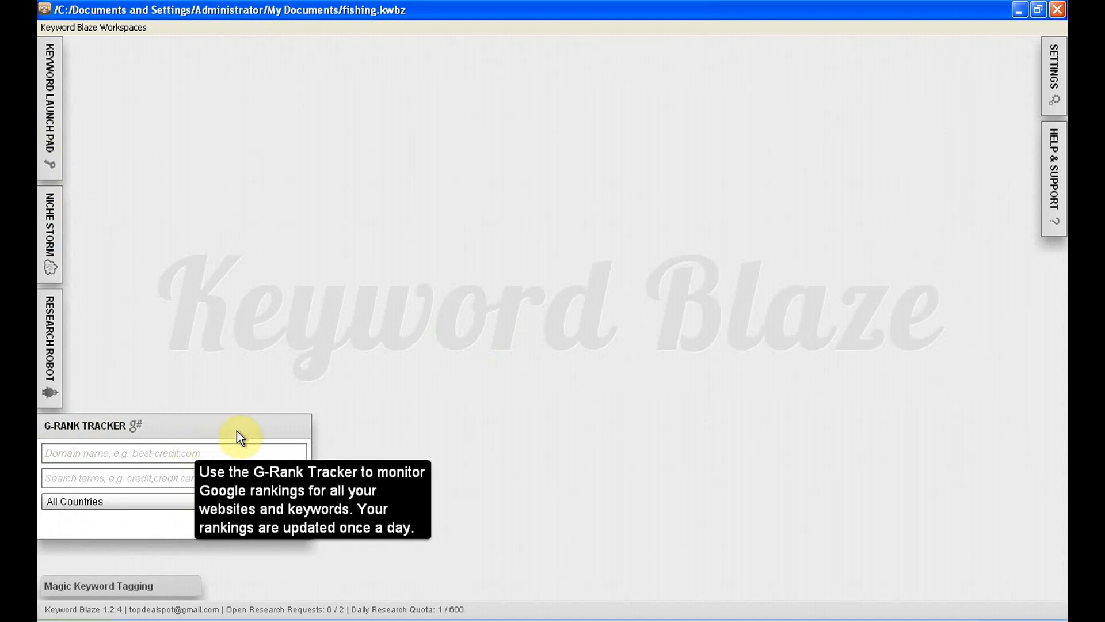
left_click(97, 454)
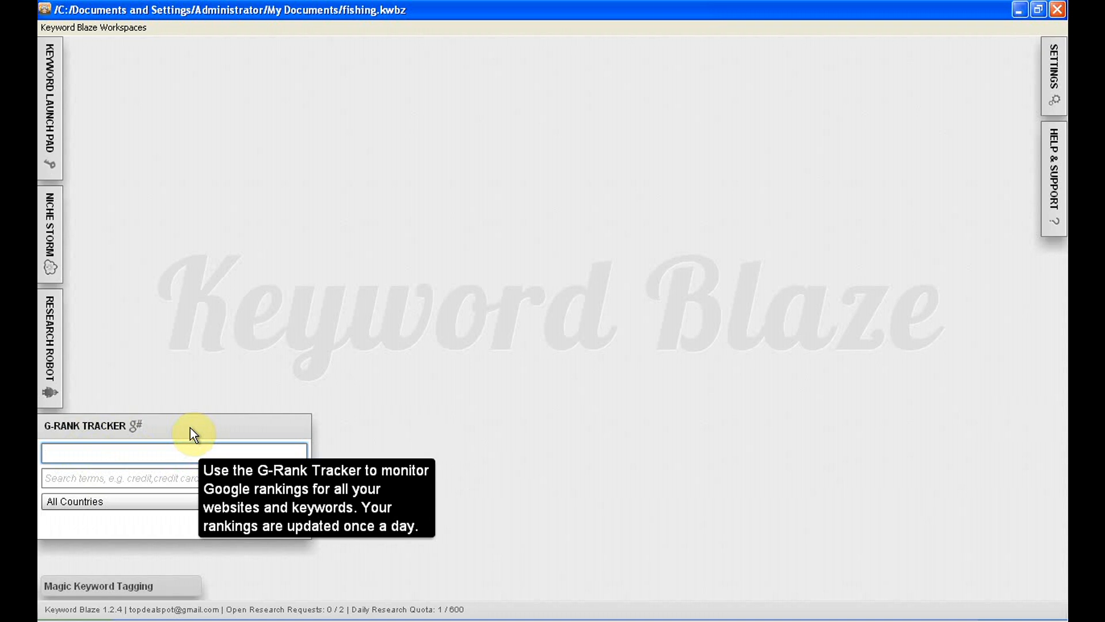
left_click(134, 479)
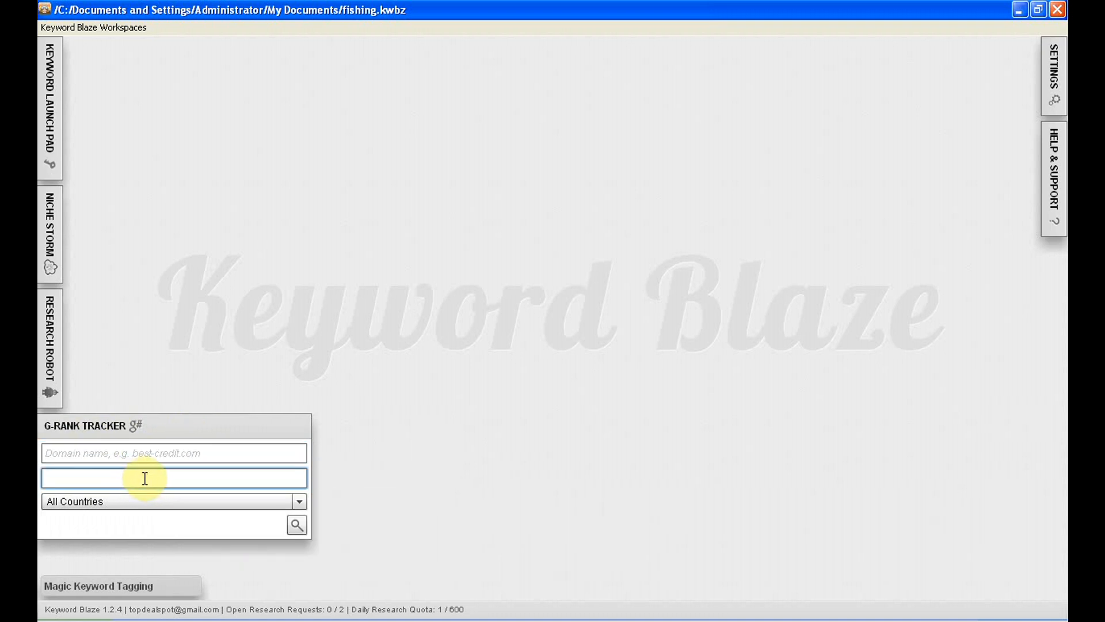
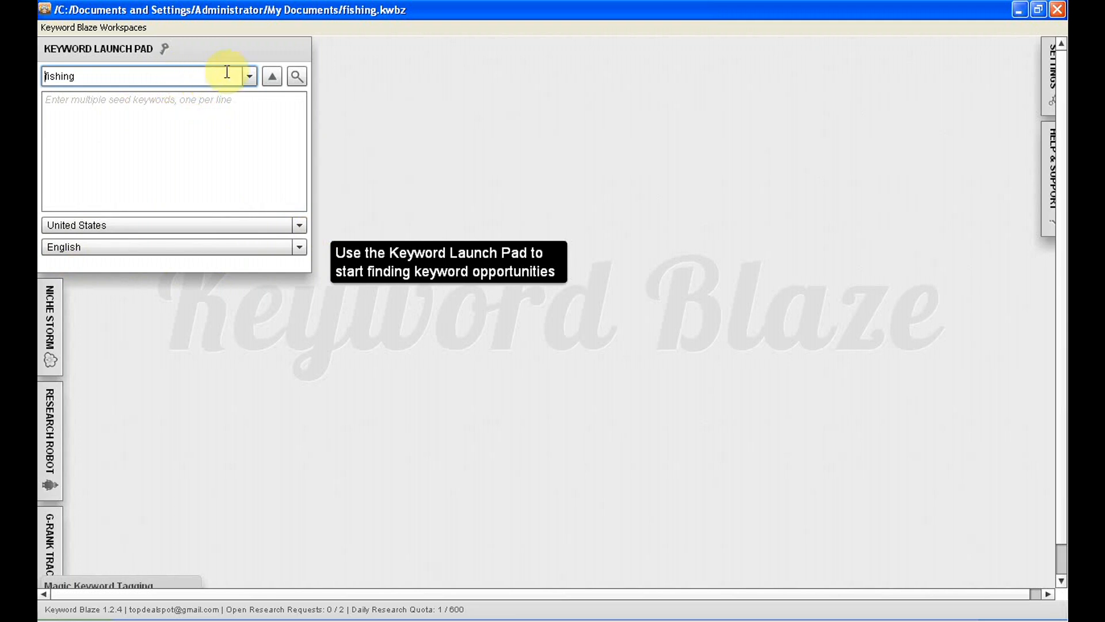
Step: Search the Keyword Launch Pad for "fishing" with United States as country and English as language
left_click(297, 74)
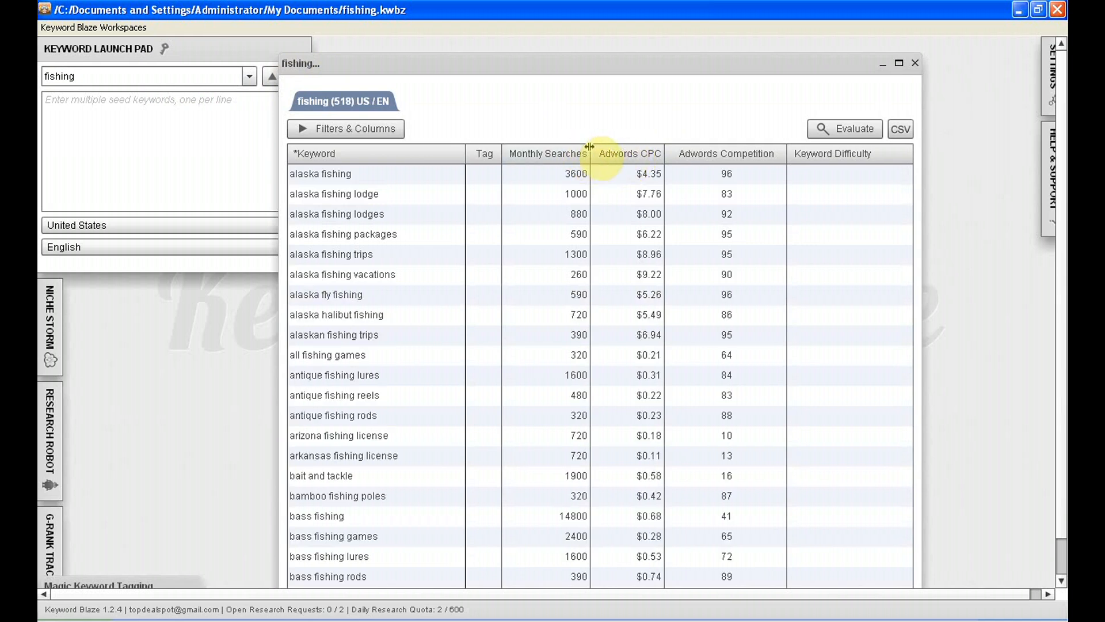
Step: Switch to Niche Finder and enter "fishing" as the keyword to research
left_click(310, 619)
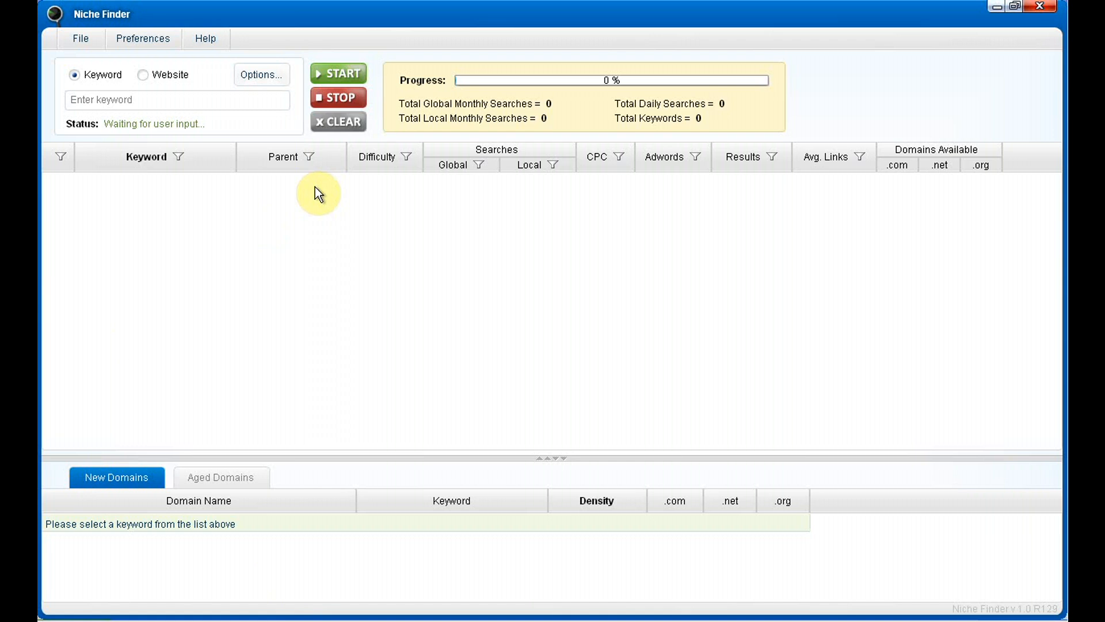
left_click(152, 101)
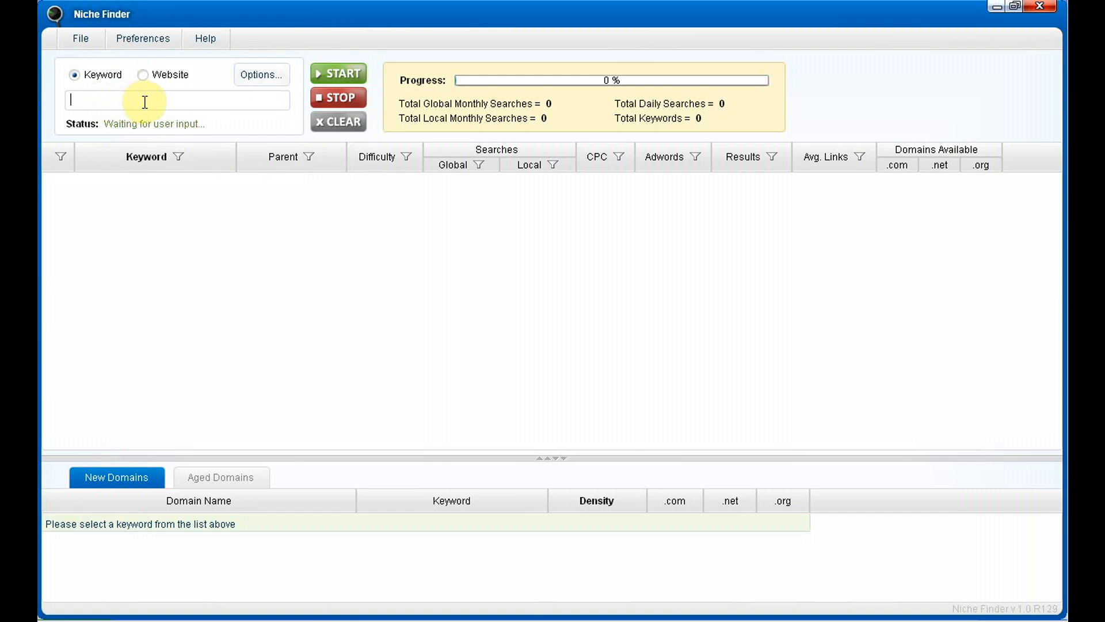
type("fishing")
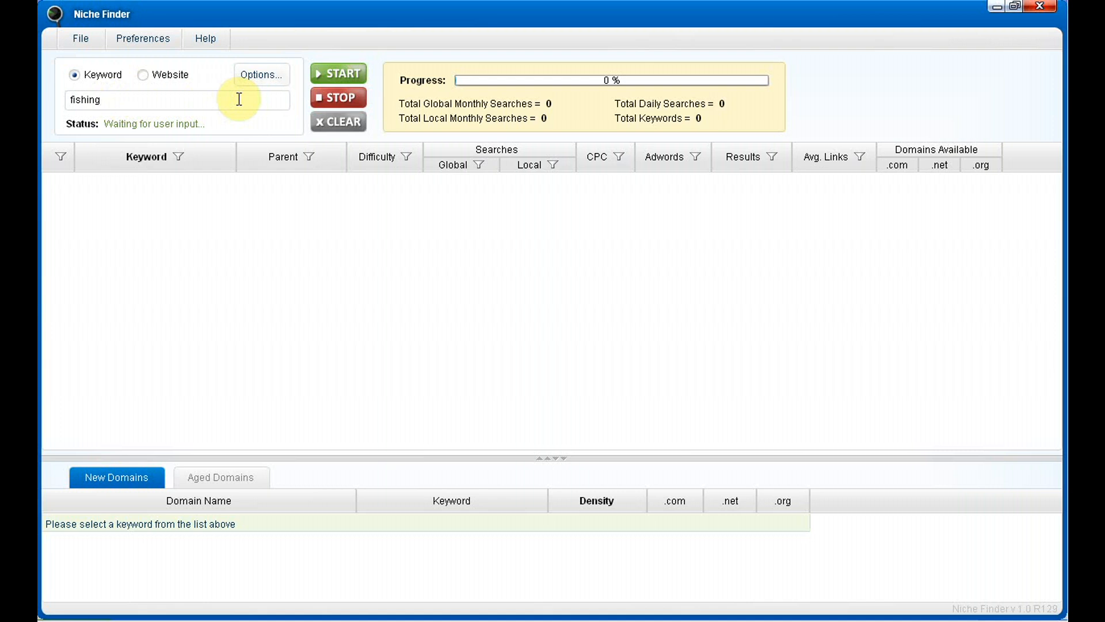
Step: Set Niche Finder's keyword options to exact match with related keywords returned and no exact-keyword requirement, and save the preferences
left_click(271, 79)
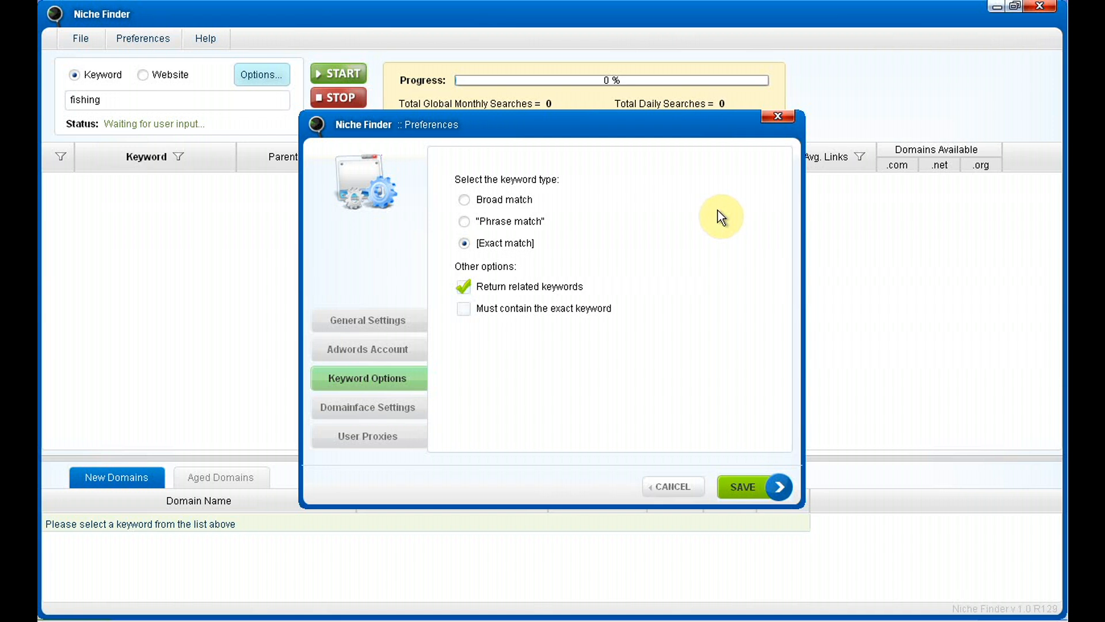
left_click(467, 244)
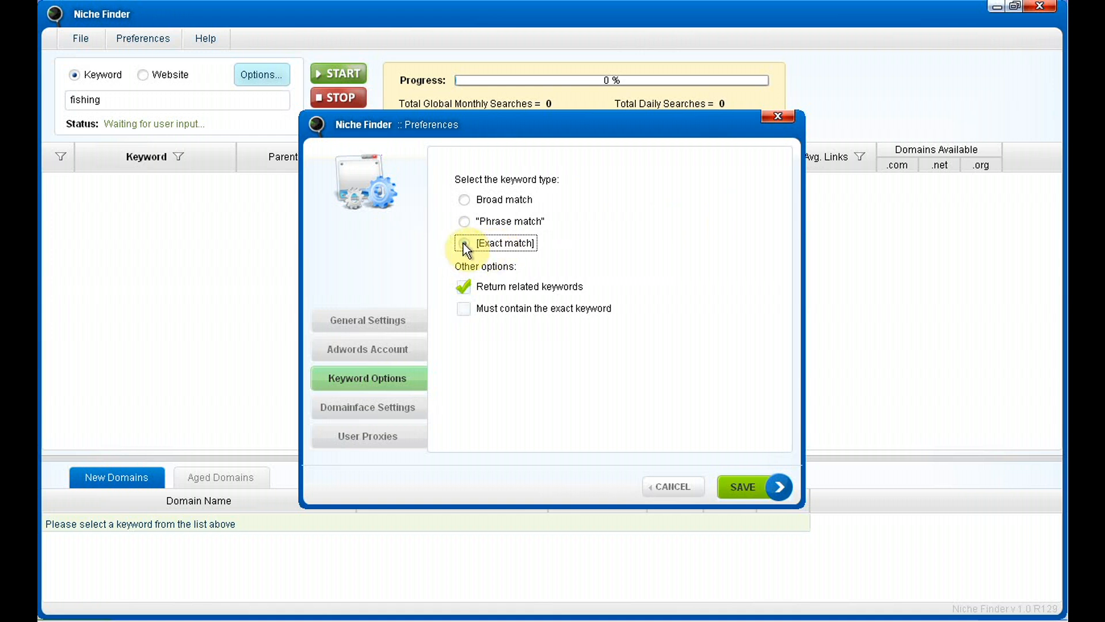
left_click(464, 290)
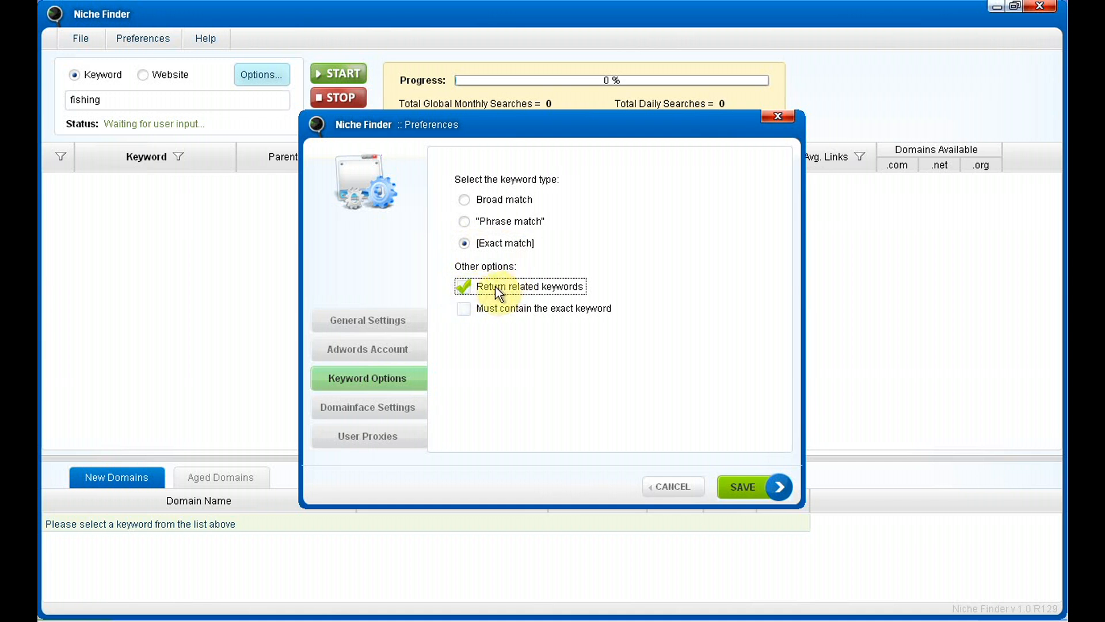
left_click(464, 289)
left_click(468, 288)
left_click(468, 315)
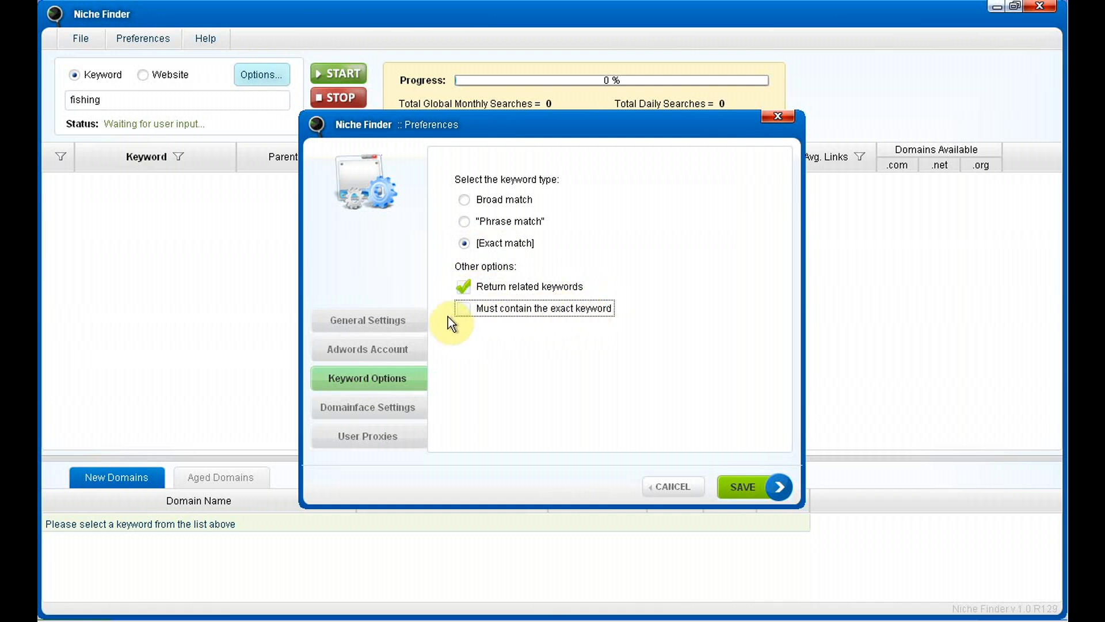
left_click(462, 311)
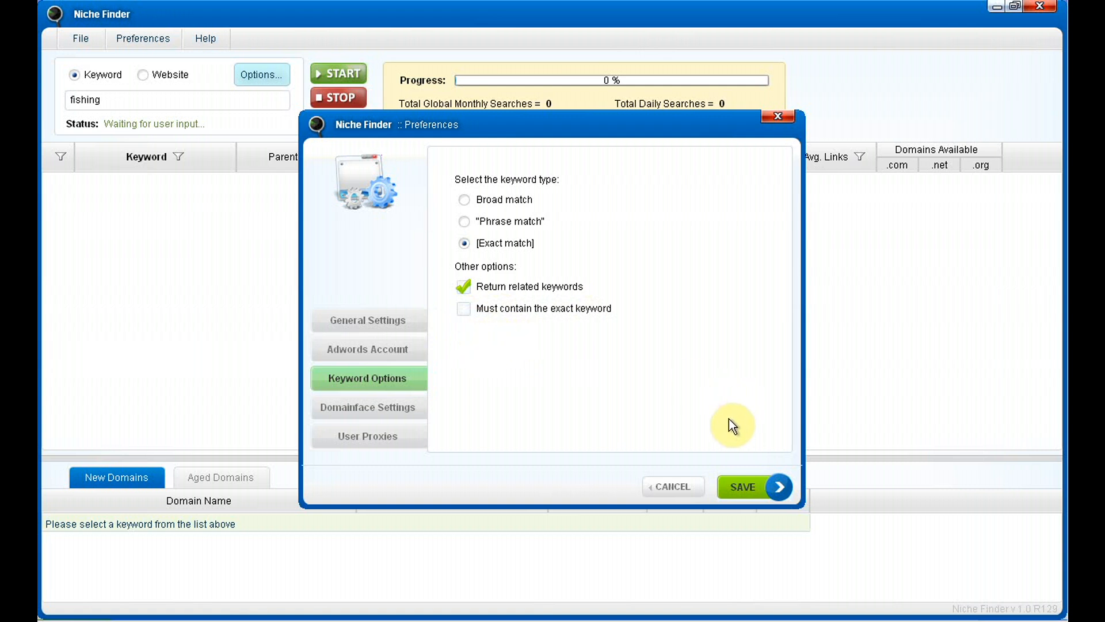
left_click(747, 485)
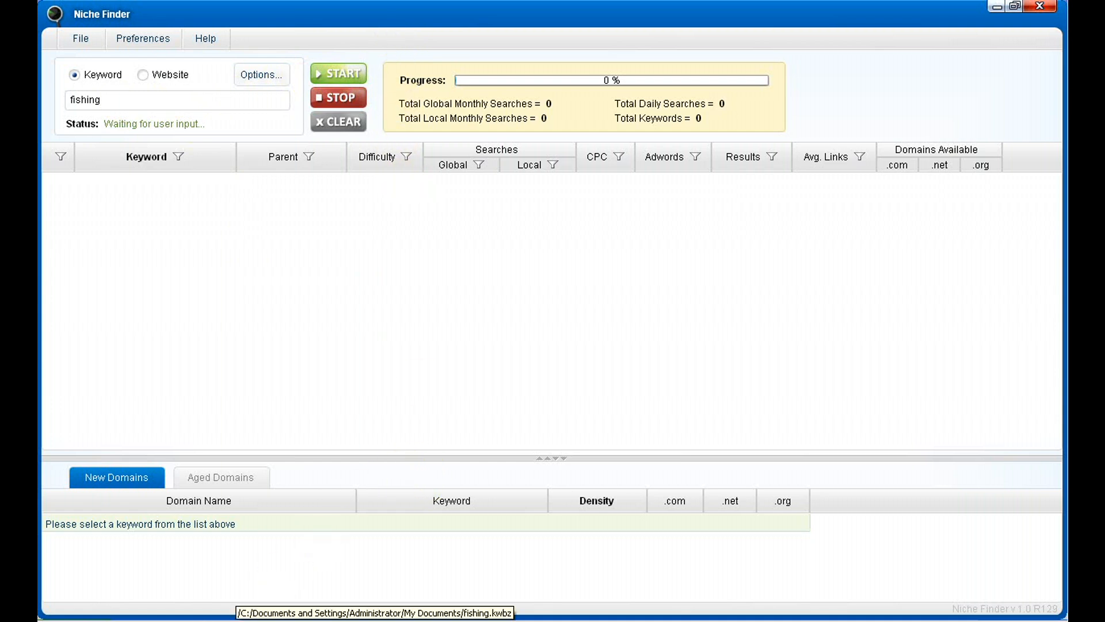
Step: Switch to Keyword Blaze and maximize the fishing results, sorted by keyword in ascending order
left_click(239, 620)
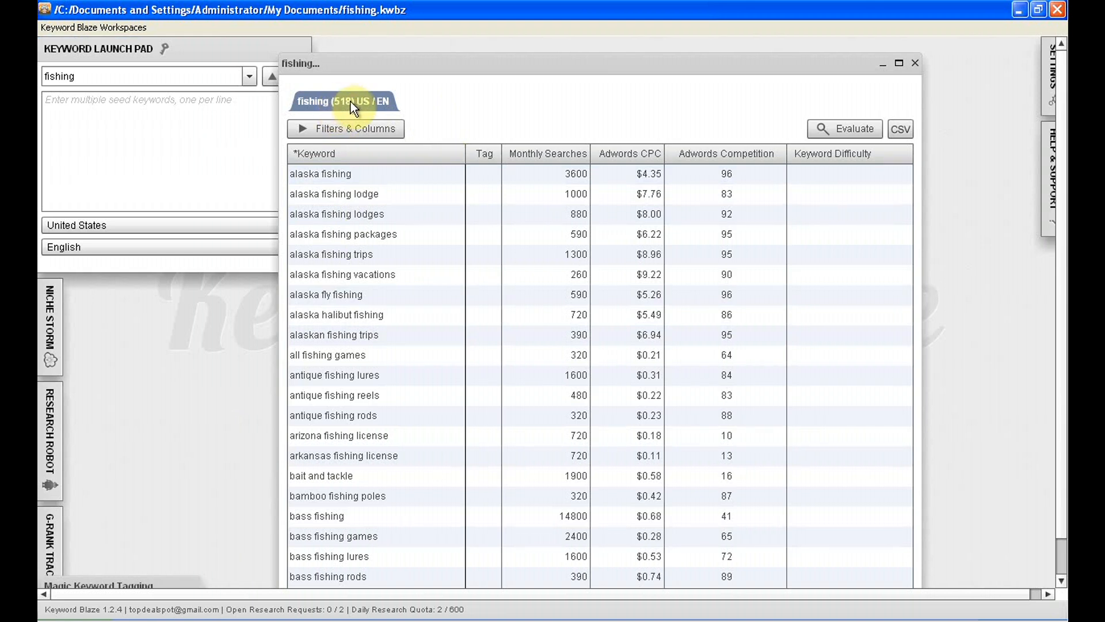
left_click(898, 64)
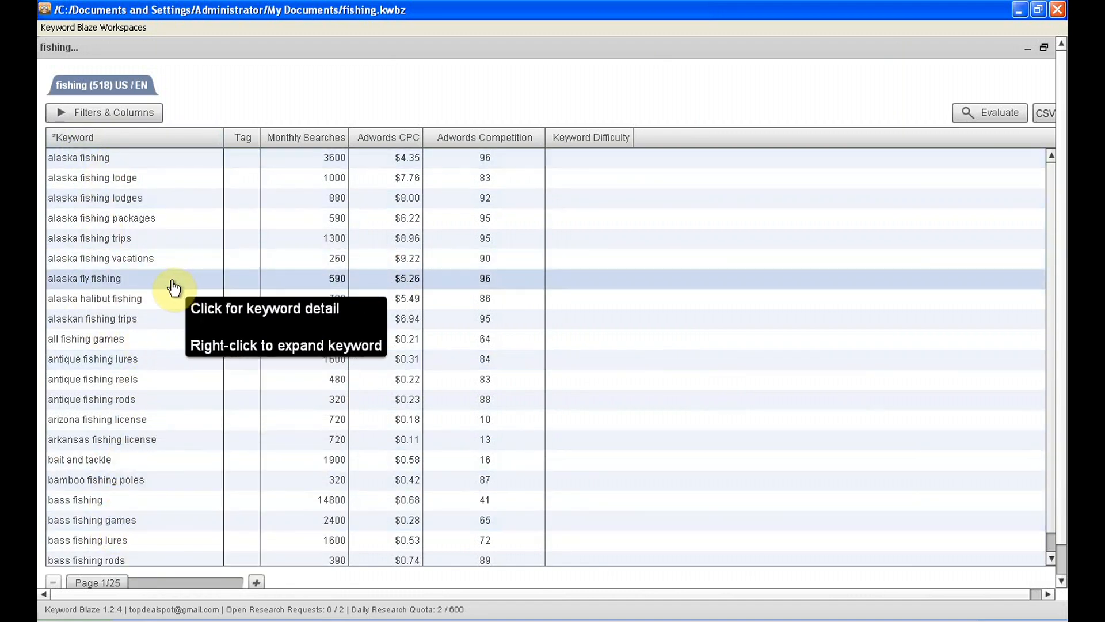
left_click(81, 140)
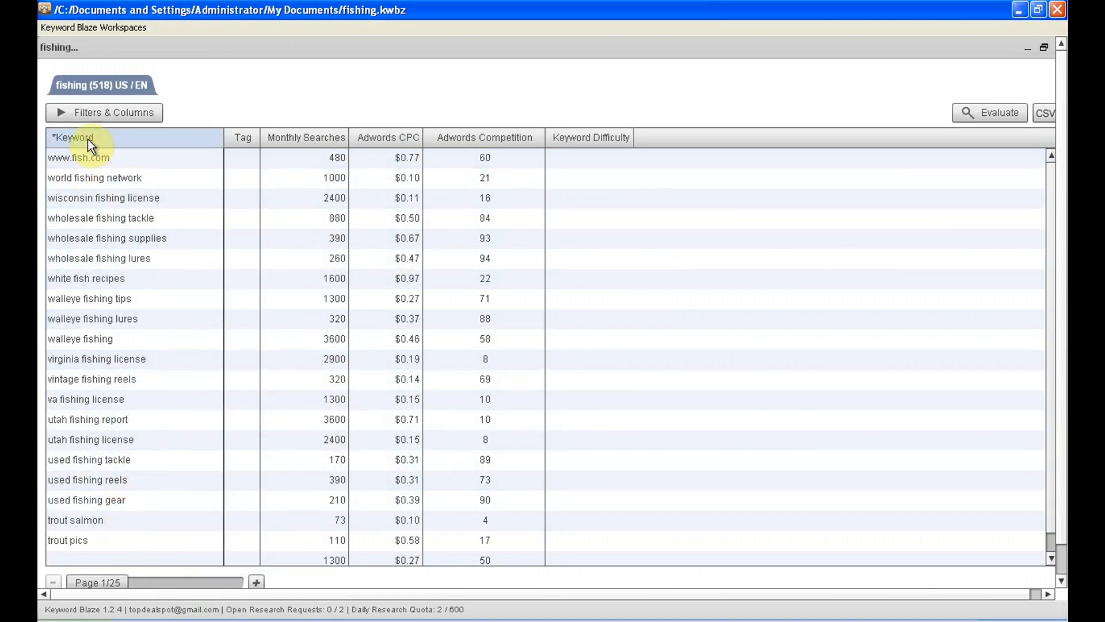
left_click(88, 140)
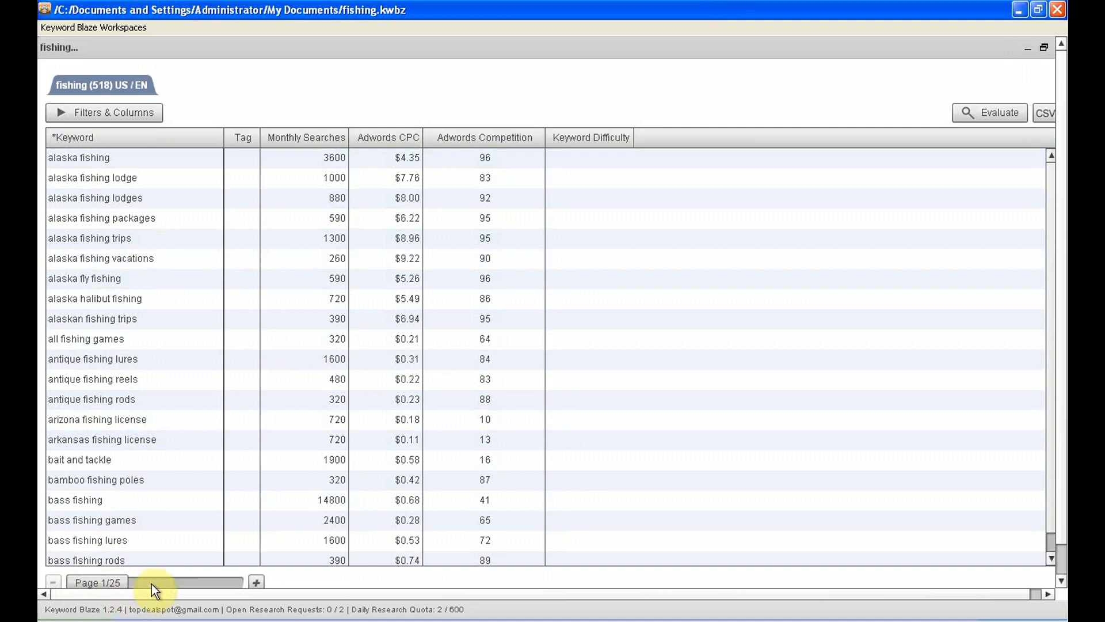
Step: Page through the fishing keyword list up to page 10 and return to page 1
left_click(257, 584)
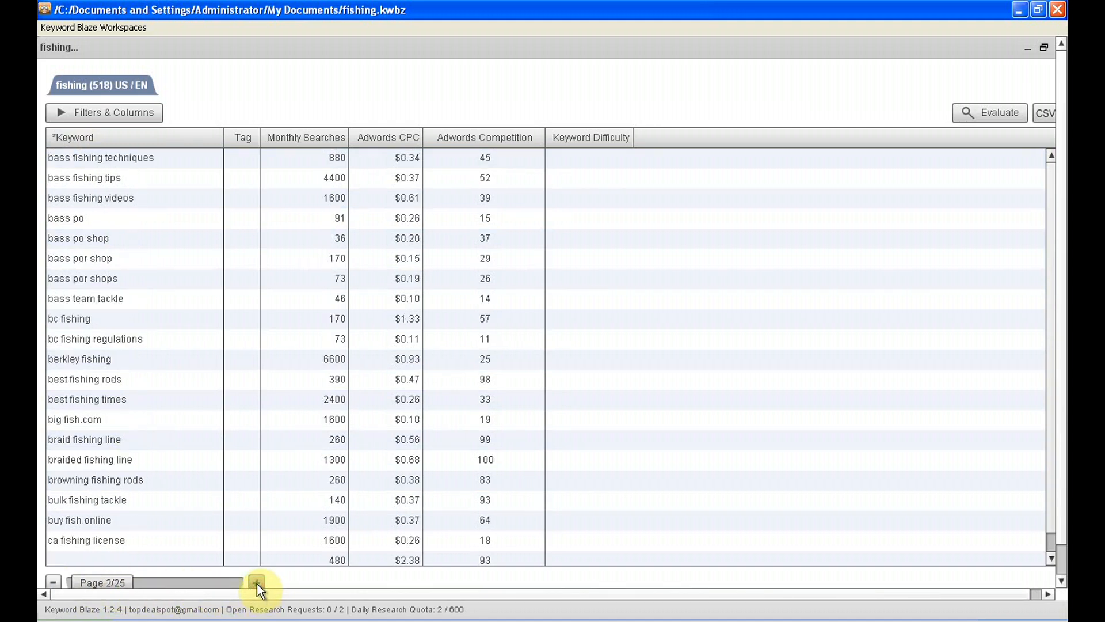
left_click(257, 583)
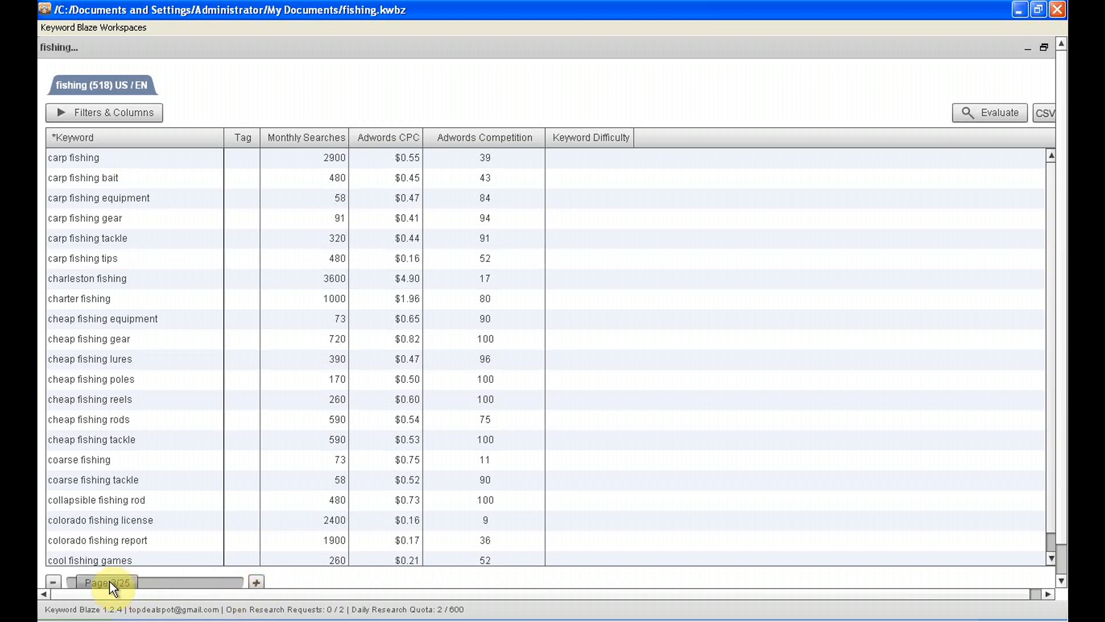
left_click_drag(109, 582, 141, 575)
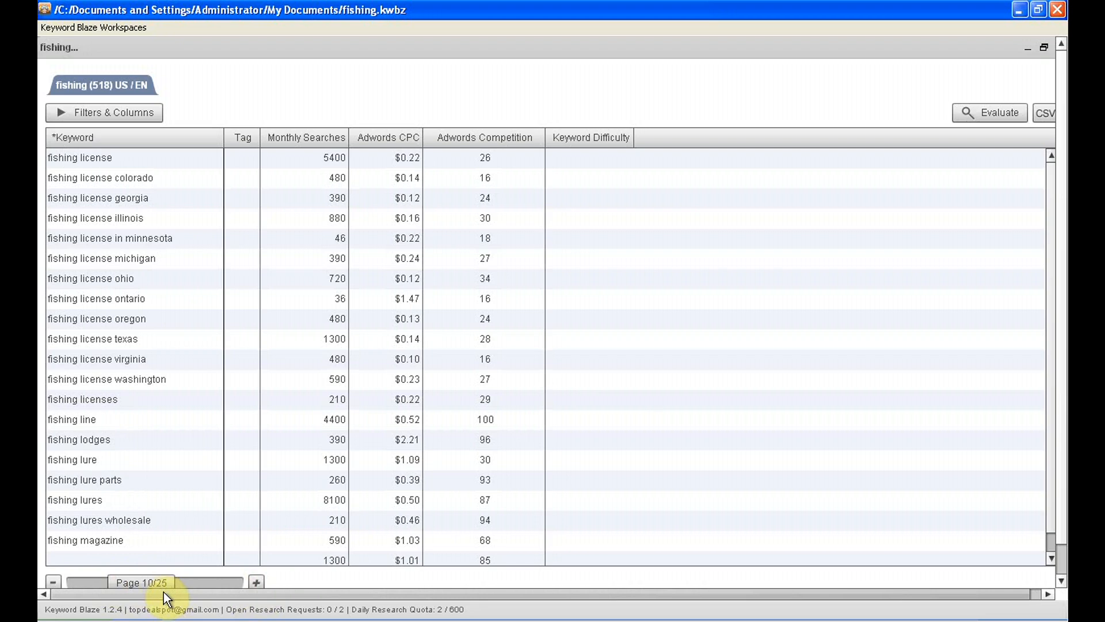
left_click_drag(154, 582, 87, 580)
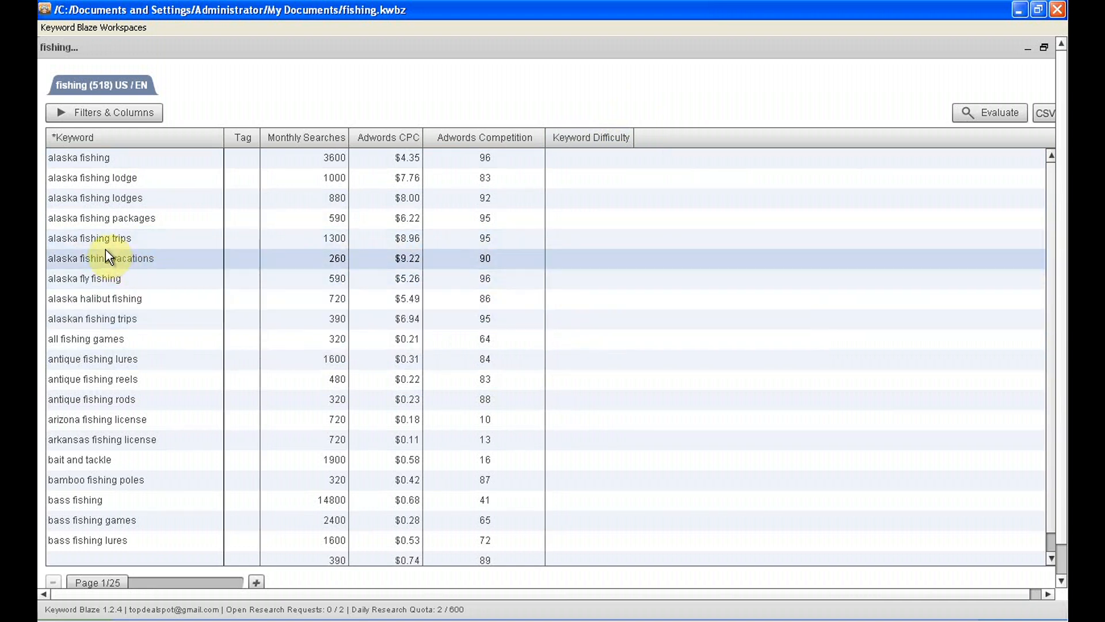
Step: Evaluate the difficulty of the keywords from "alaska fishing" to "antique fishing lures" and sort the list by keyword difficulty, highest first
left_click(595, 238)
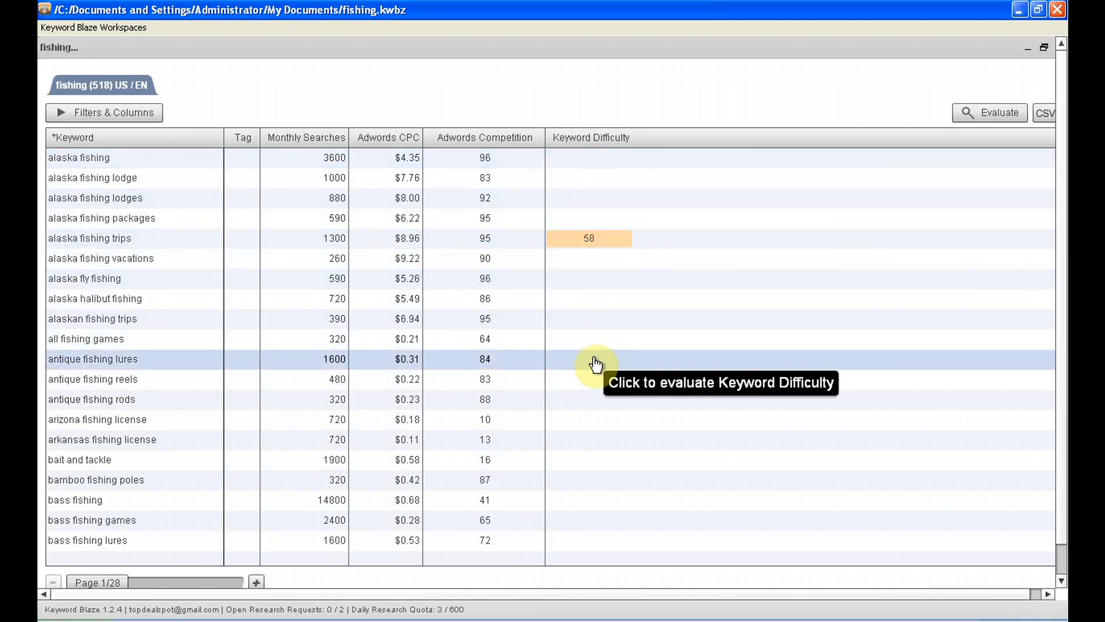
left_click(996, 113)
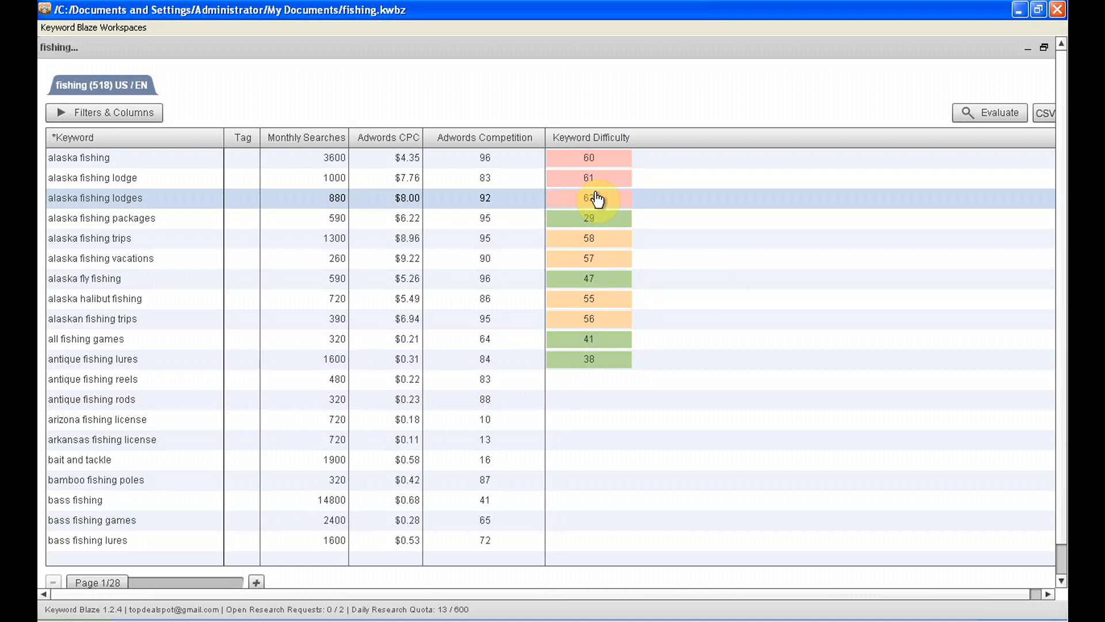
left_click(590, 224)
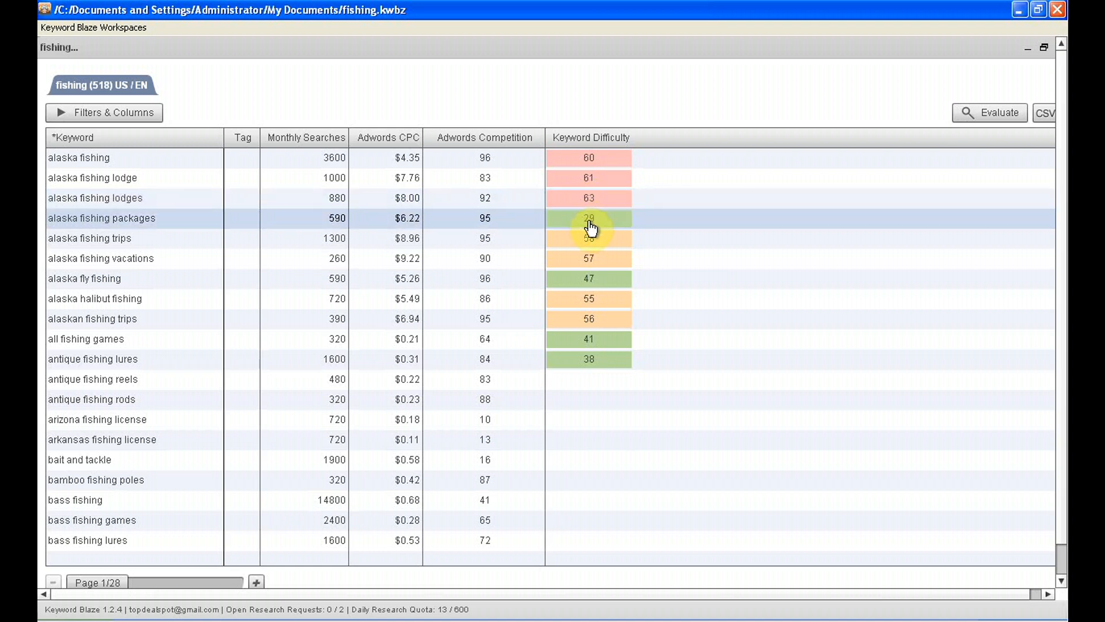
left_click(599, 180)
left_click(606, 199)
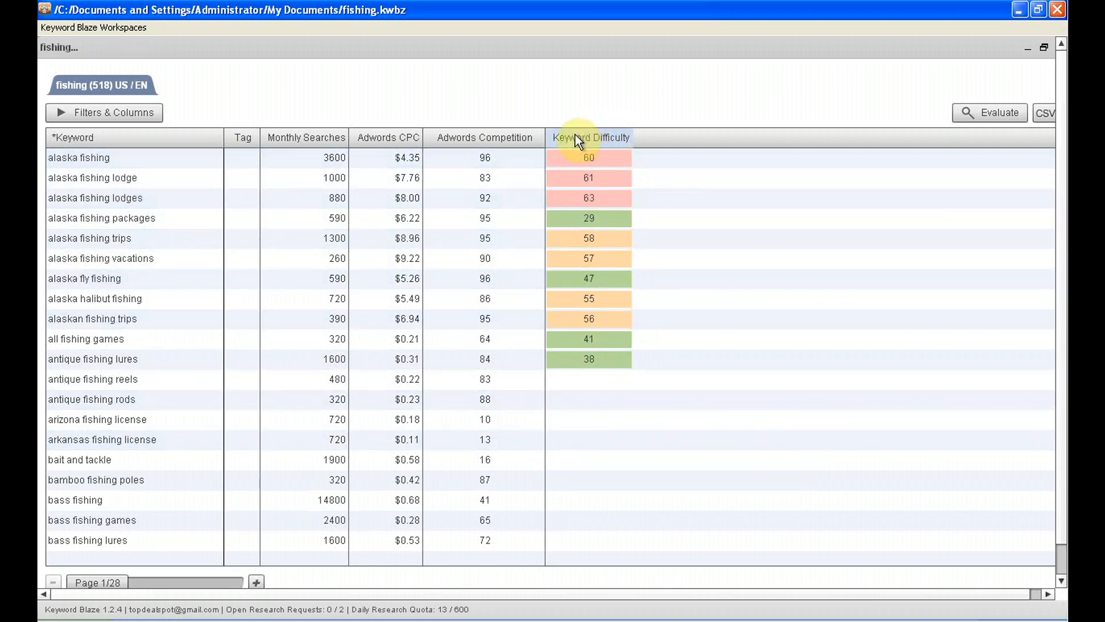
left_click(592, 136)
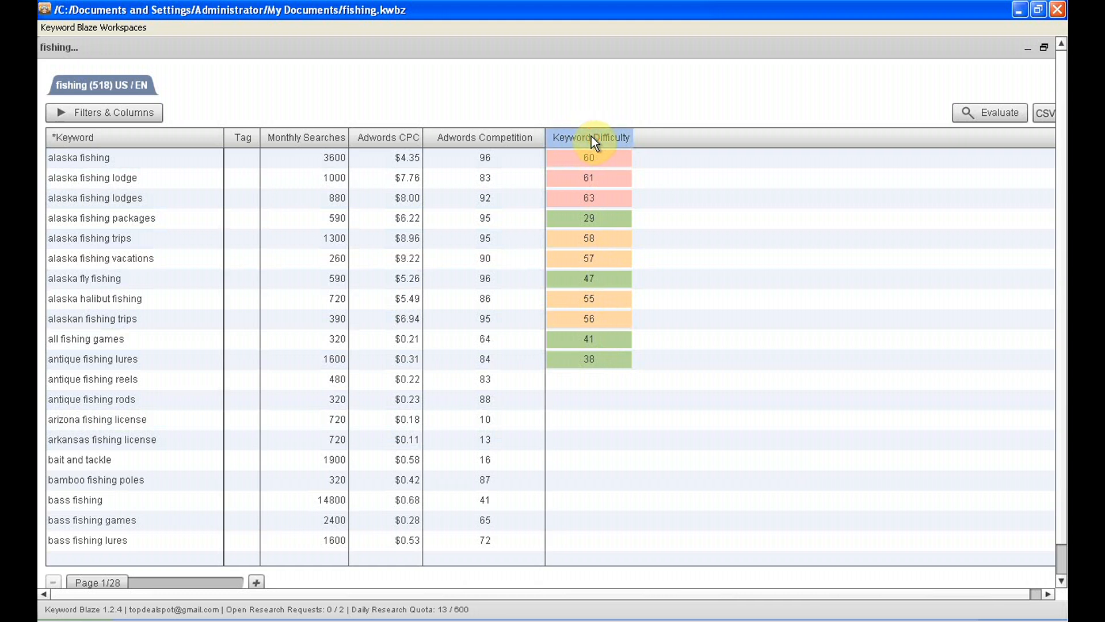
left_click(591, 136)
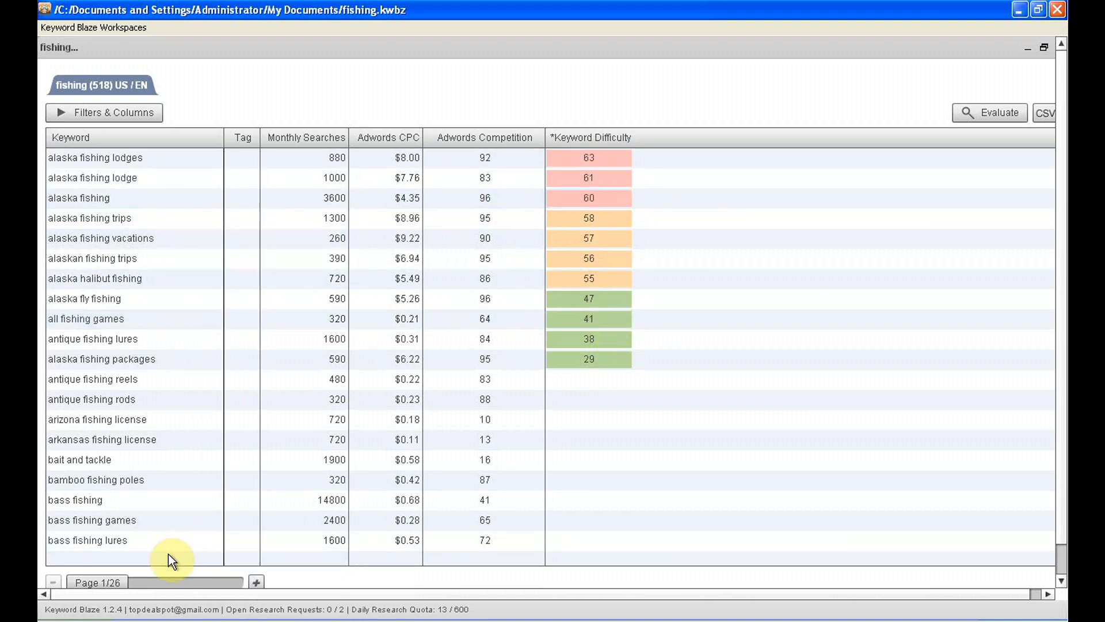
Step: Minimize the fishing results, collapse the Keyword Launch Pad, and show the Magic Keyword Tagging results maximized
left_click(1029, 55)
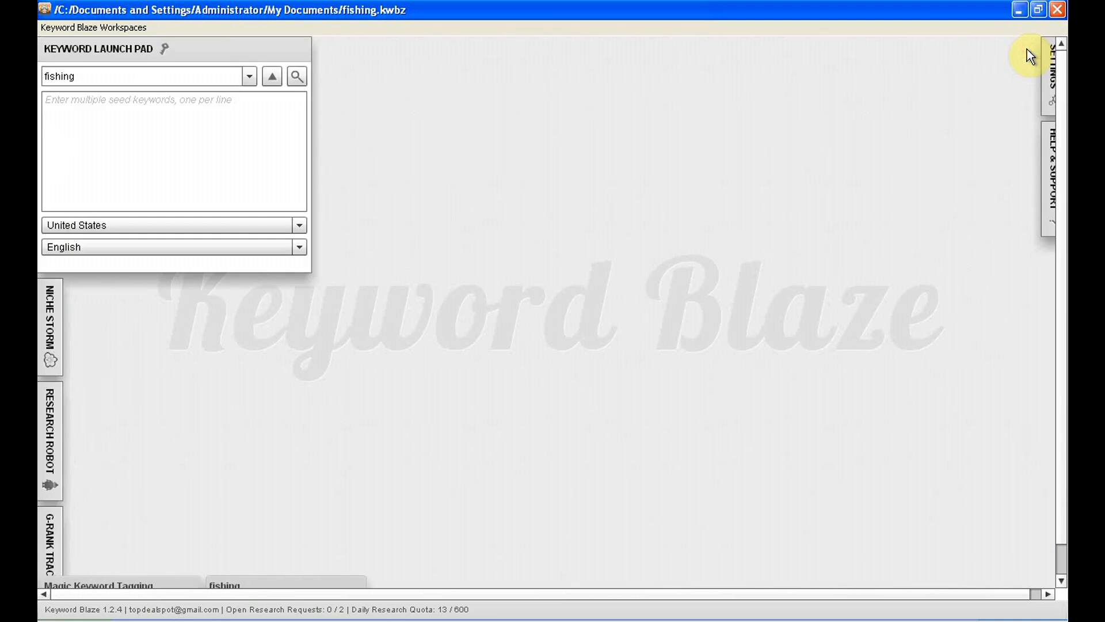
left_click(121, 51)
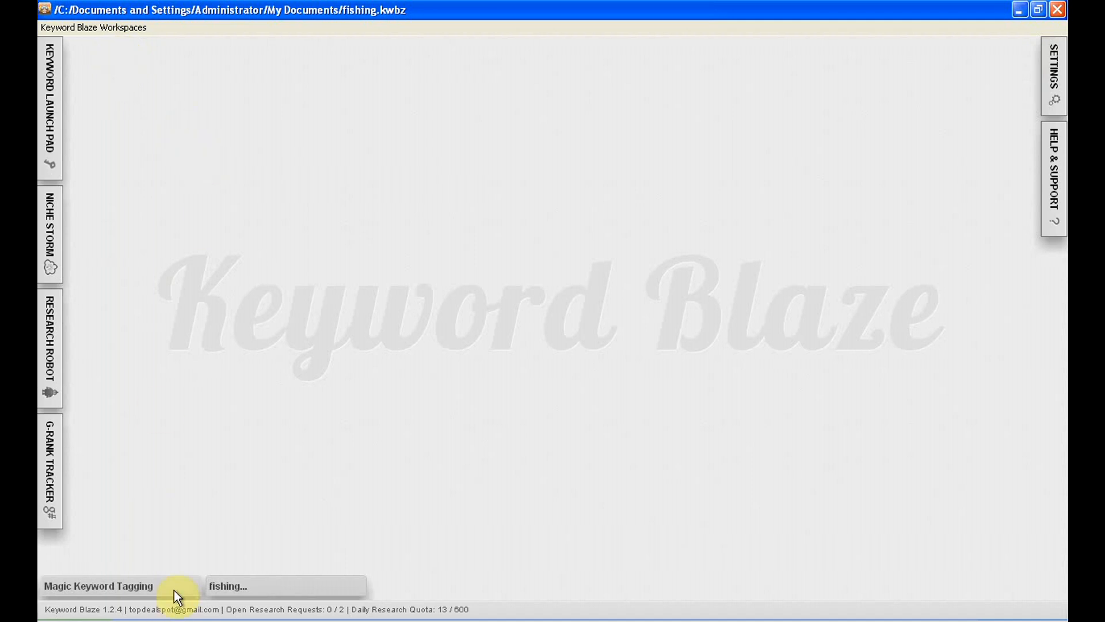
left_click(103, 585)
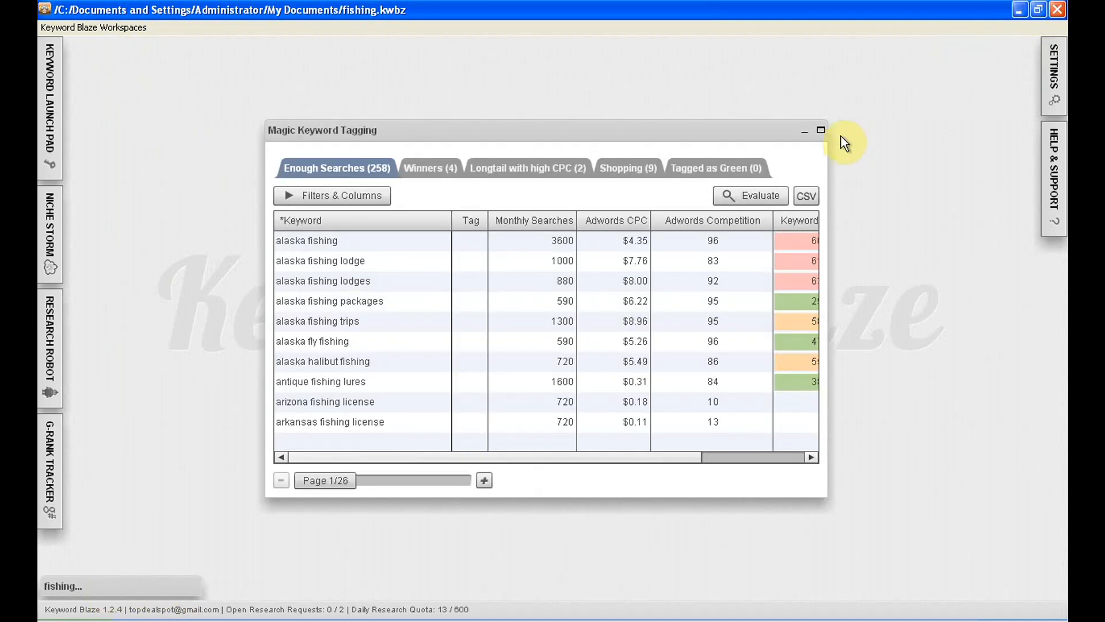
left_click(821, 133)
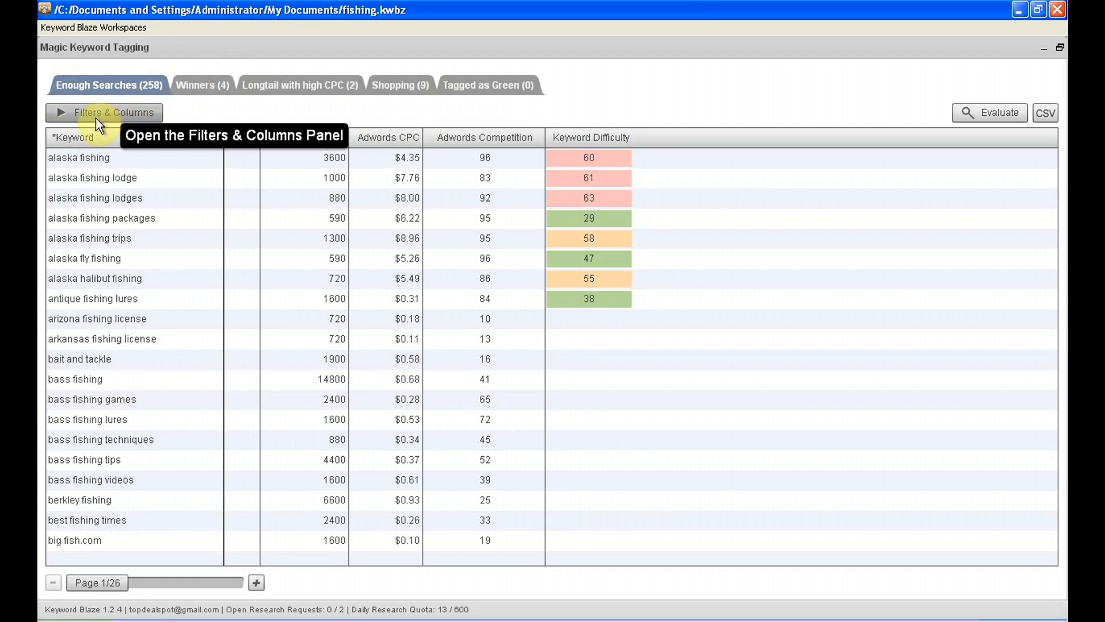
Step: Set the minimum monthly searches of the Enough Searches filter set to 600
left_click(79, 113)
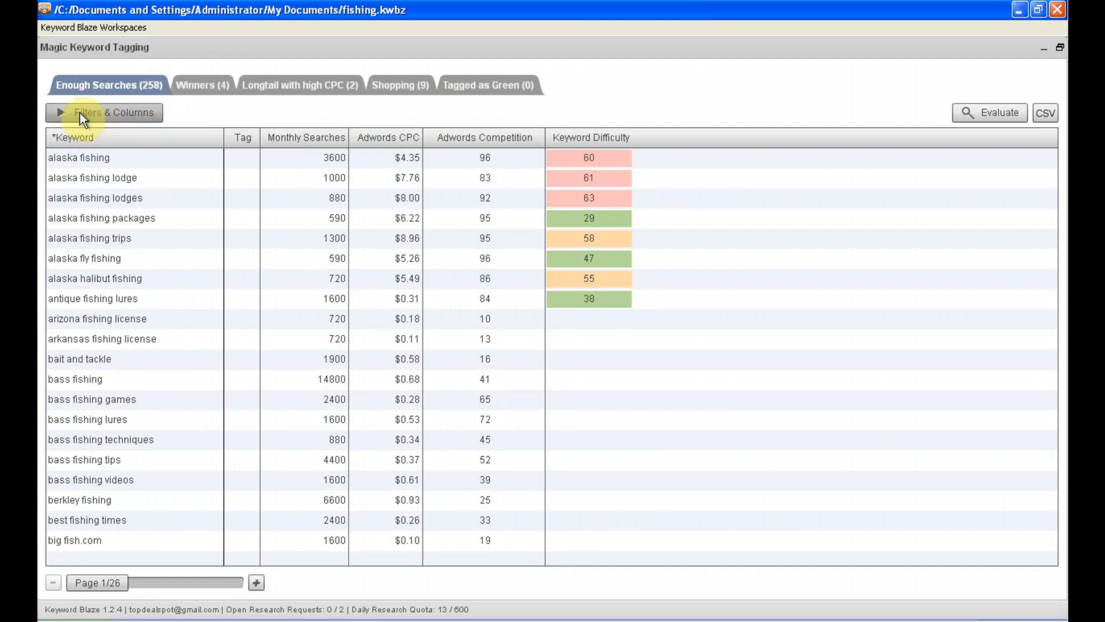
left_click(80, 112)
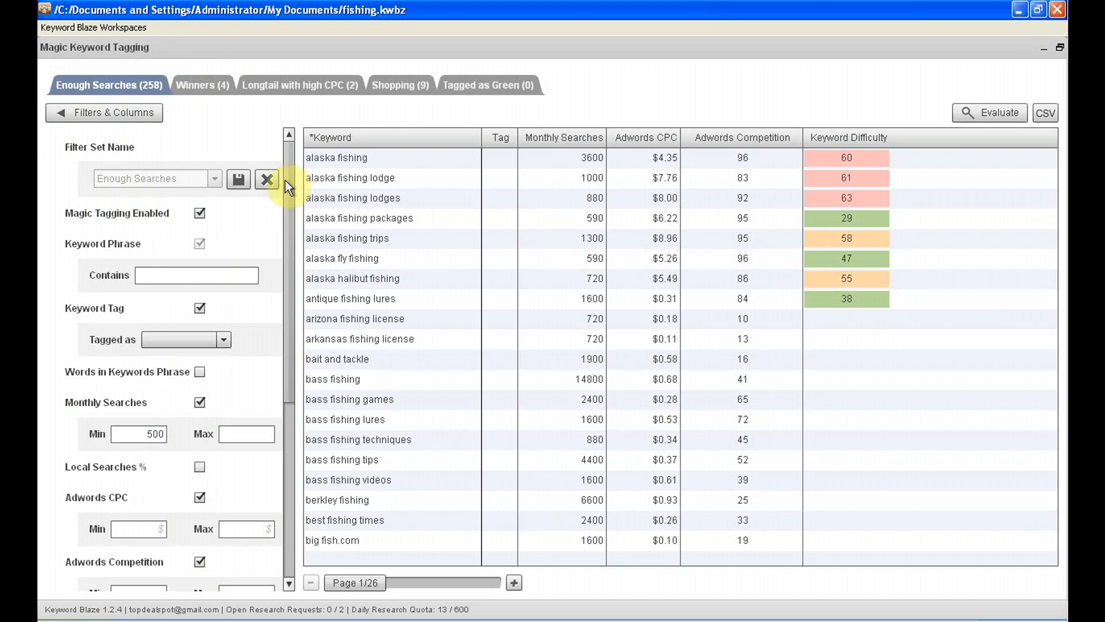
left_click(159, 277)
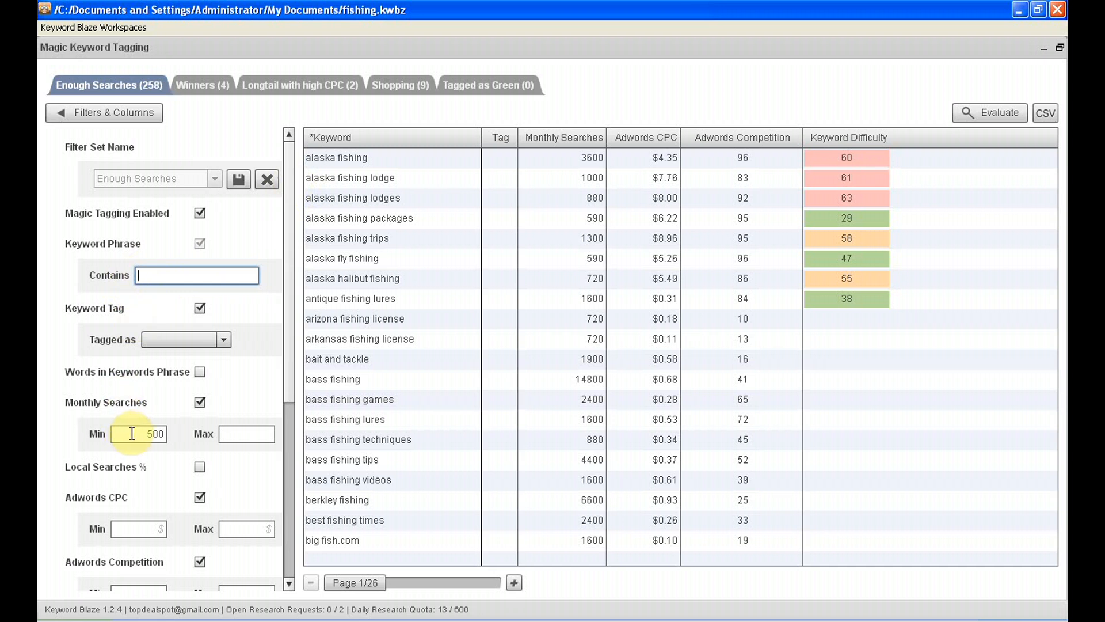
double_click(154, 434)
left_click(166, 437)
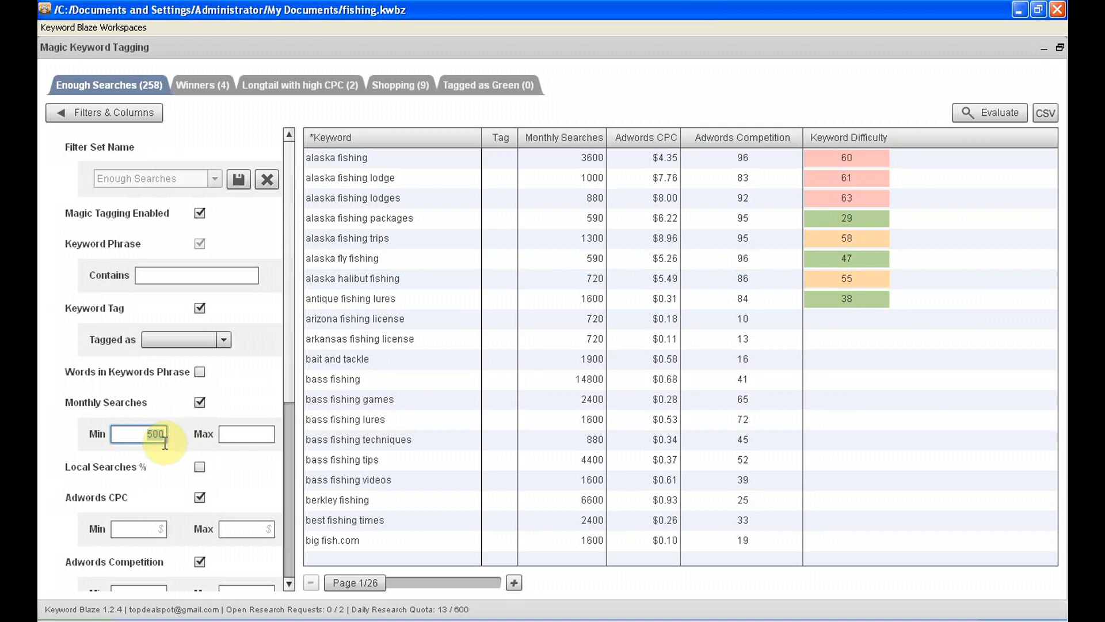
key("BackSpace")
key("BackSpace")
key("BackSpace")
type("600")
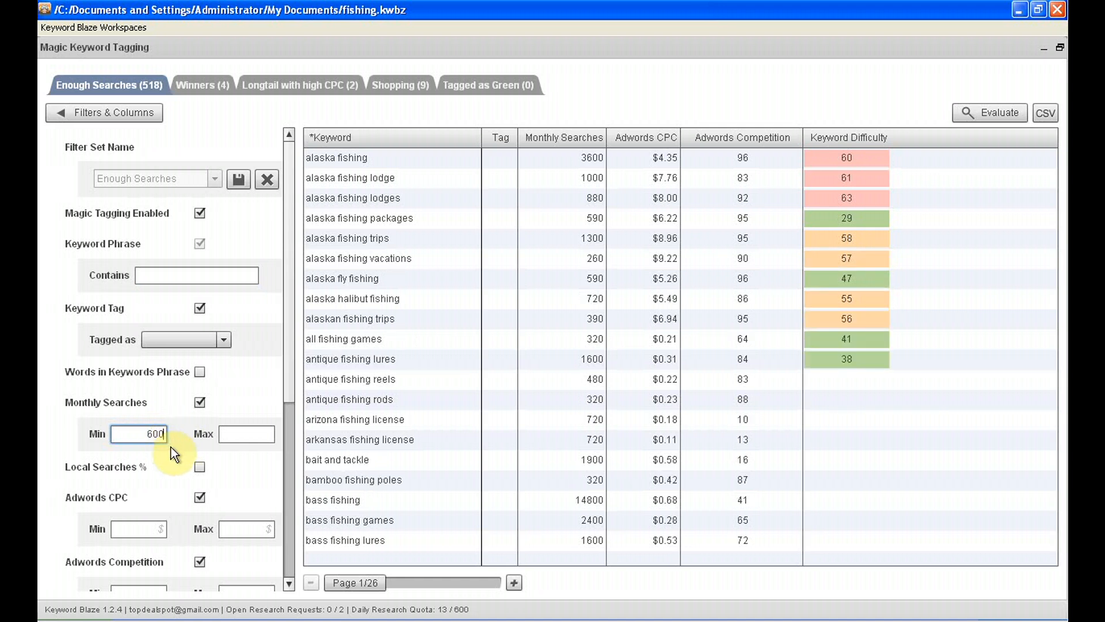
Step: Try a maximum Top 10 Difficulty of 50 in the Enough Searches filter set, and clear the value again
left_click_drag(293, 352, 292, 414)
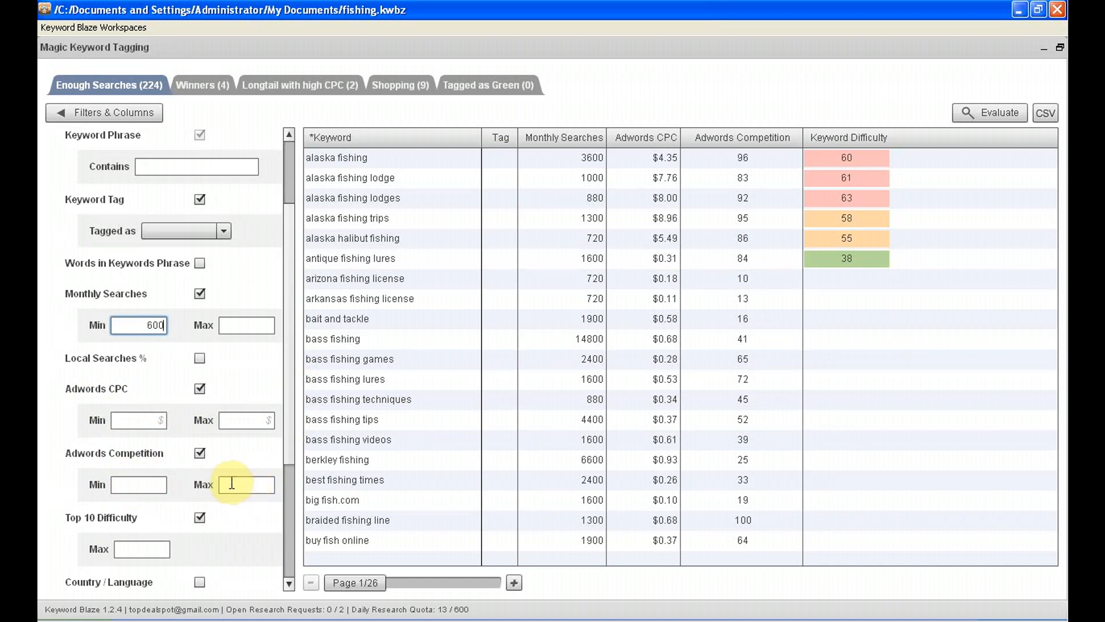
scroll(287, 424, "down", 3)
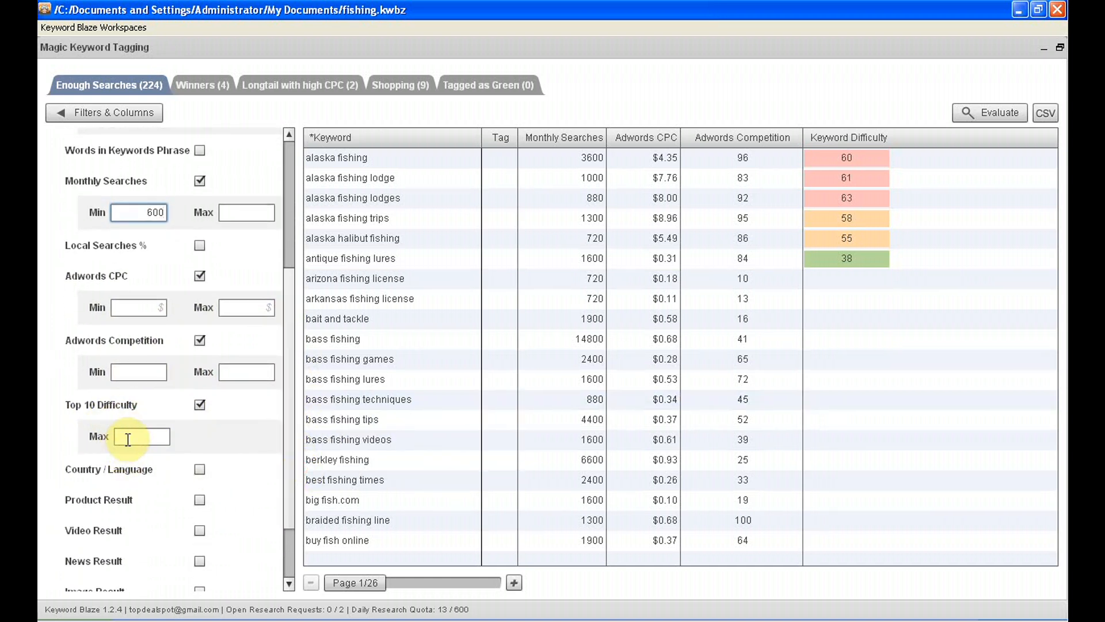
left_click(147, 438)
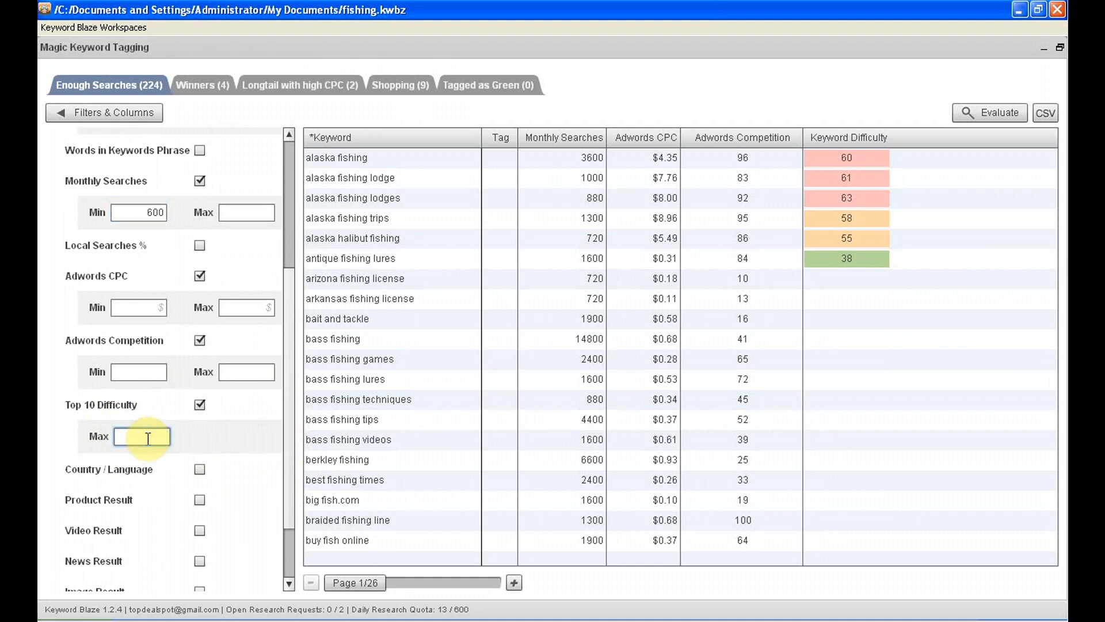
type("50")
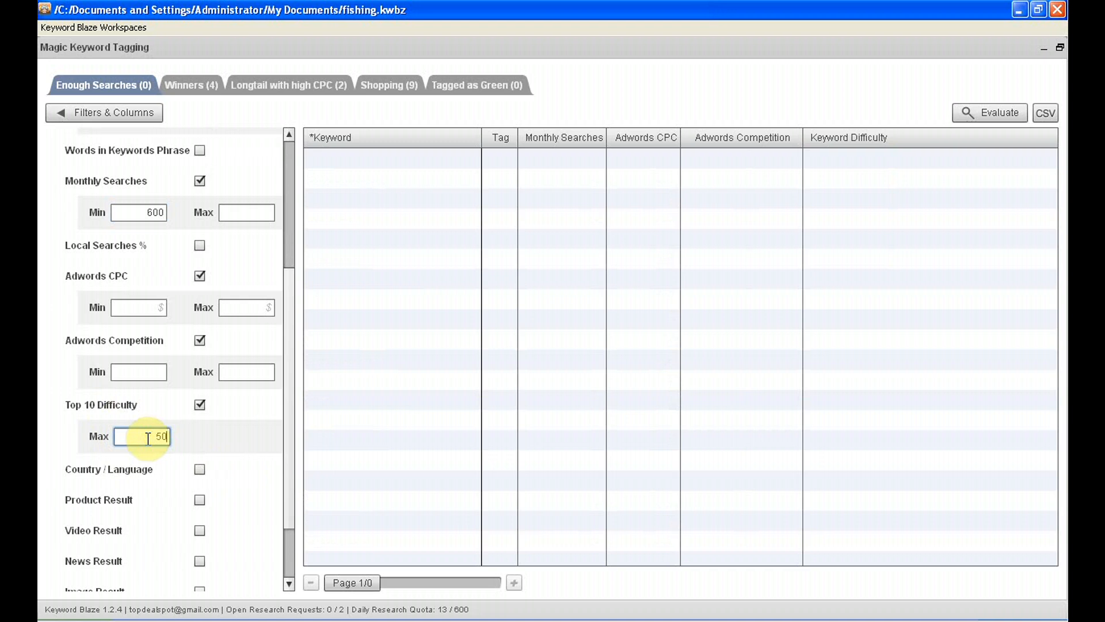
left_click(153, 437)
left_click_drag(152, 438, 174, 440)
key("BackSpace")
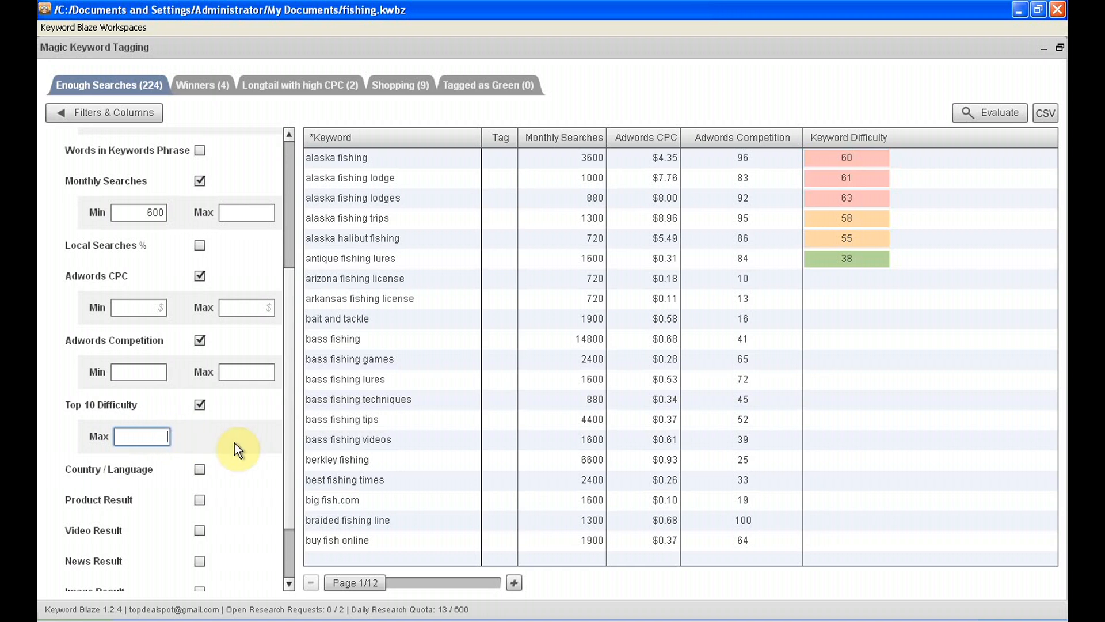
Step: Look through the available filters of the Enough Searches filter set and collapse its filter settings
left_click(289, 281)
left_click_drag(289, 281, 295, 336)
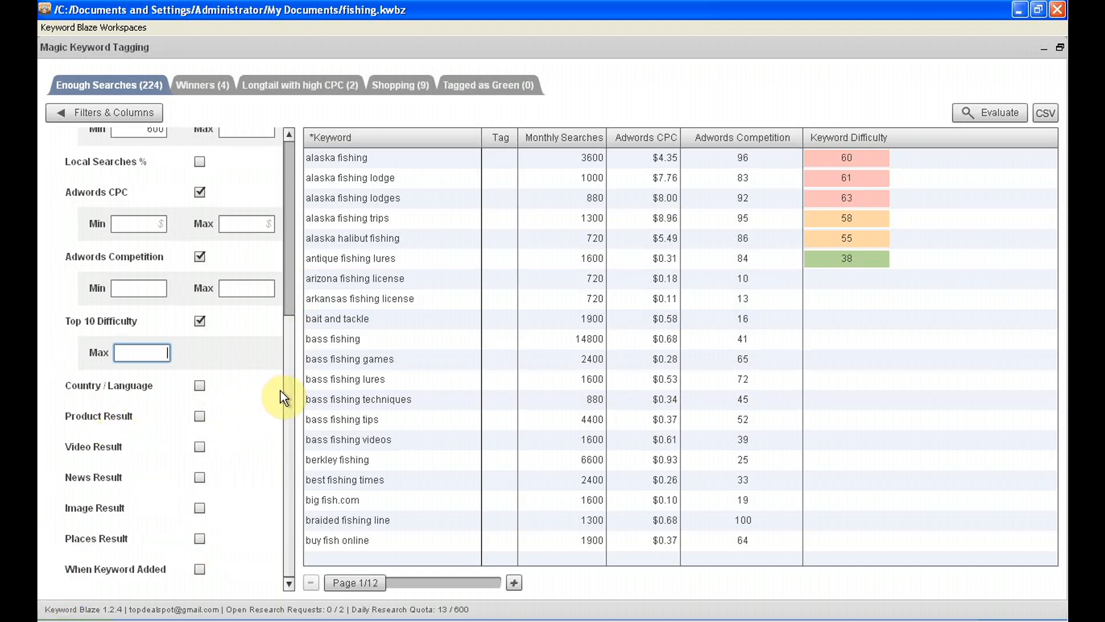
left_click_drag(288, 392, 293, 220)
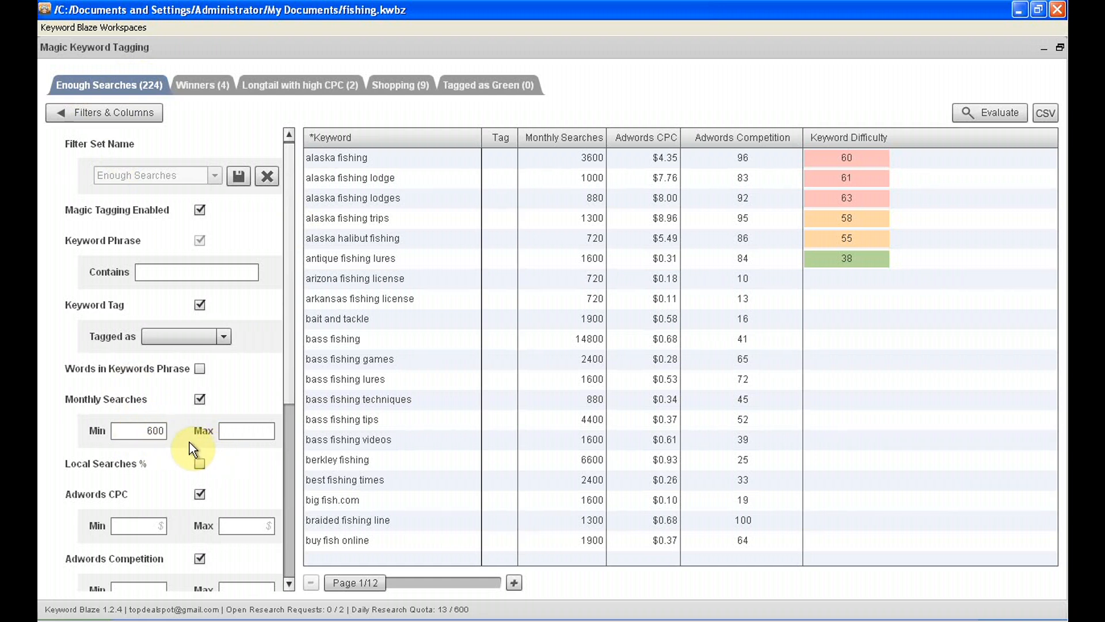
left_click(88, 115)
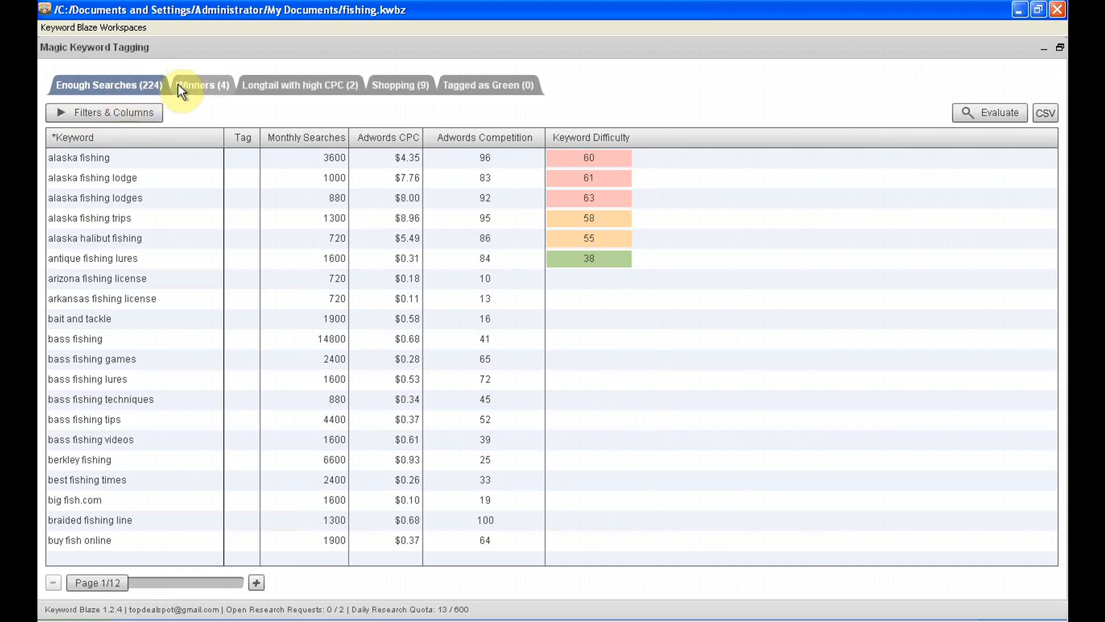
Step: Set the minimum monthly searches of the Winners filter set to 500 and check its Top 10 Difficulty limit
left_click(210, 82)
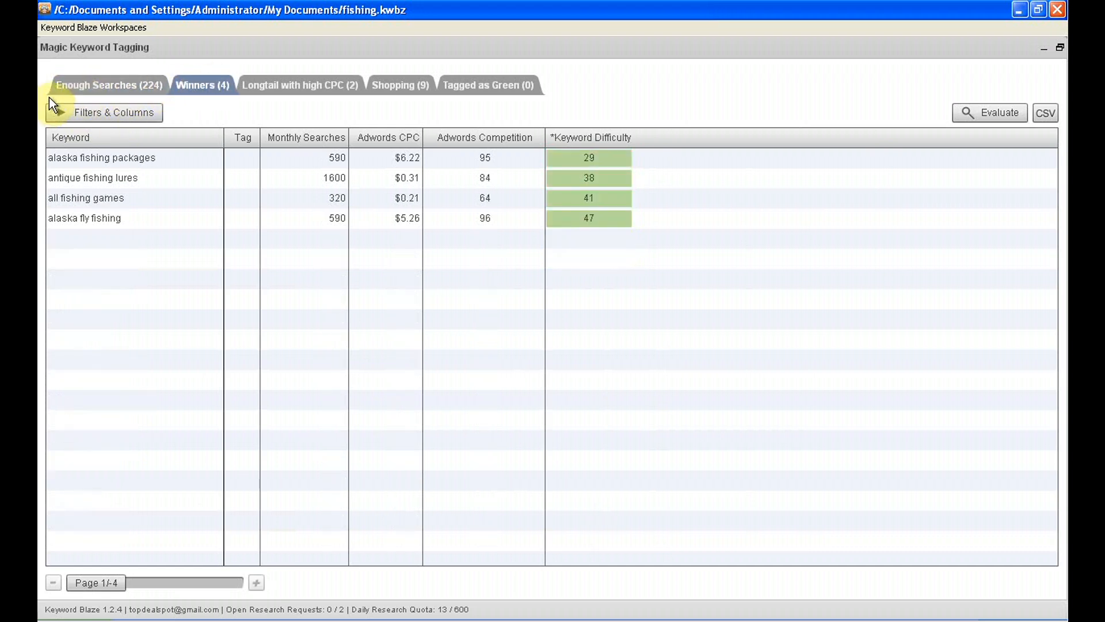
left_click(89, 111)
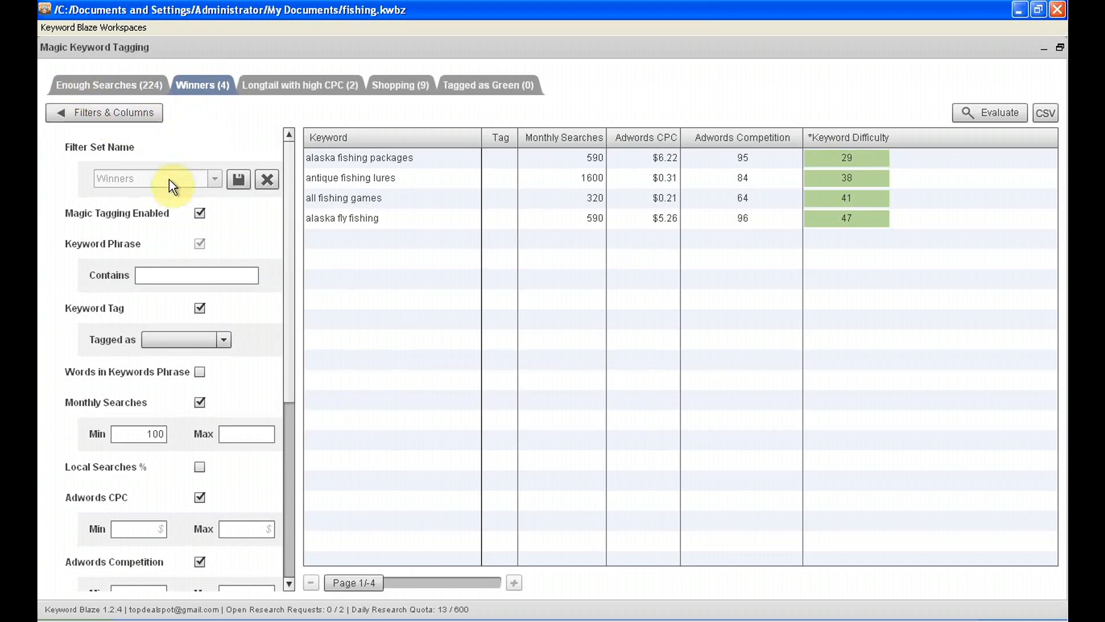
double_click(150, 433)
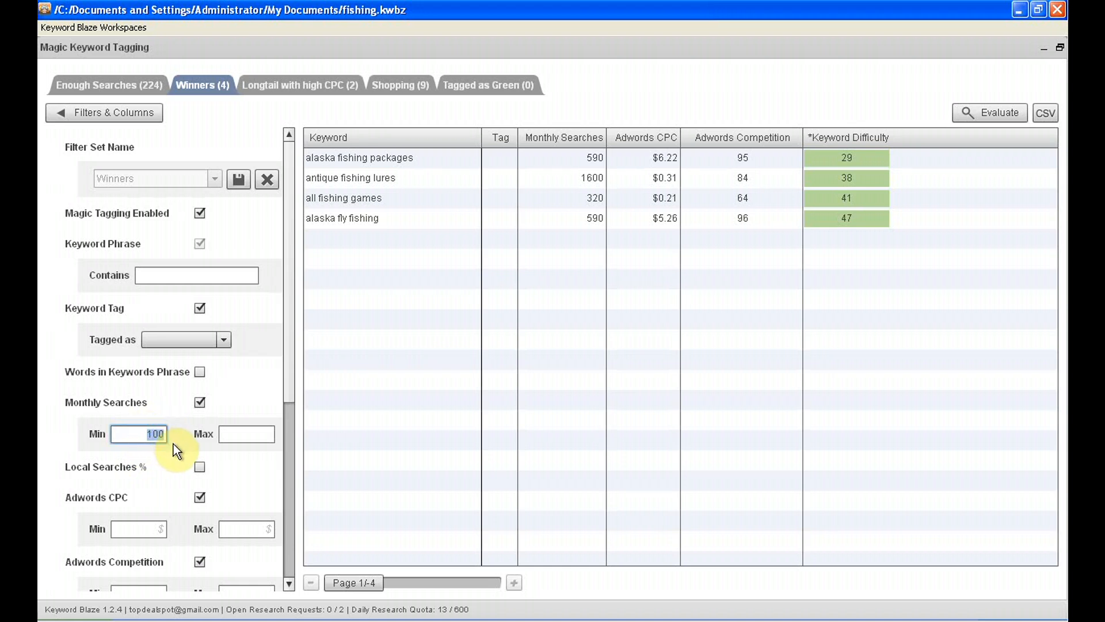
type("5")
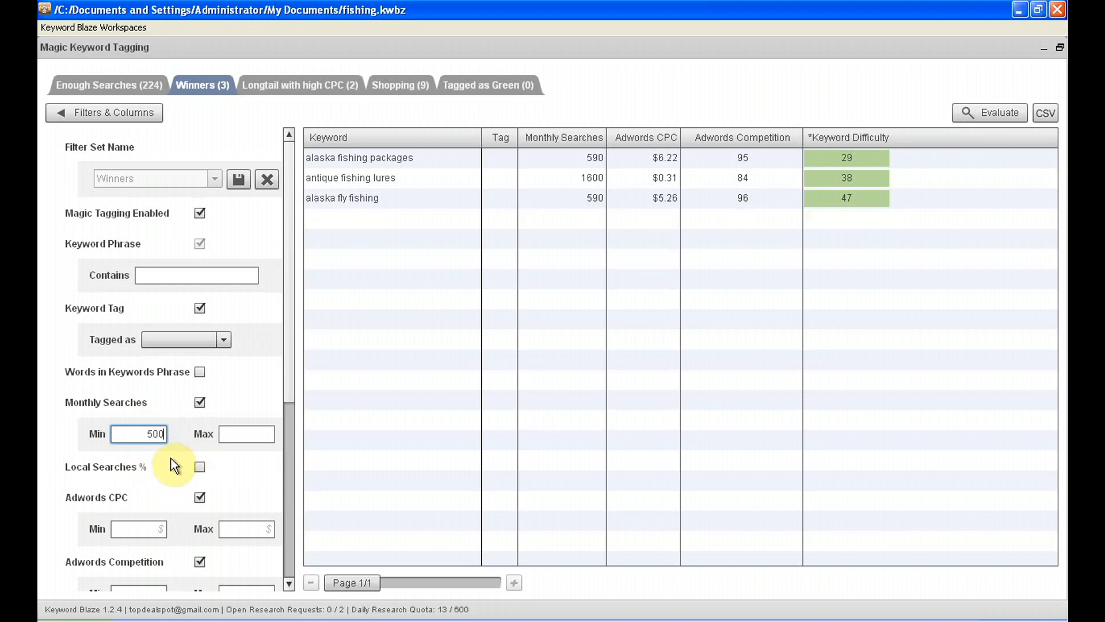
left_click_drag(295, 339, 292, 433)
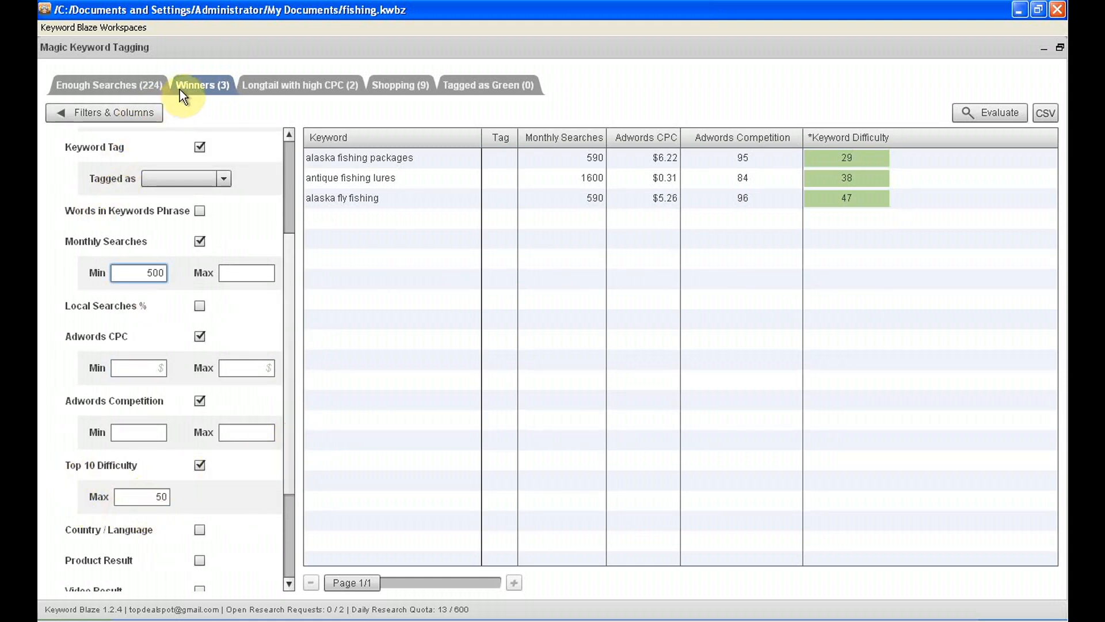
Step: Review the keywords in the Longtail with high CPC, Shopping and Tagged as Green lists
left_click(277, 81)
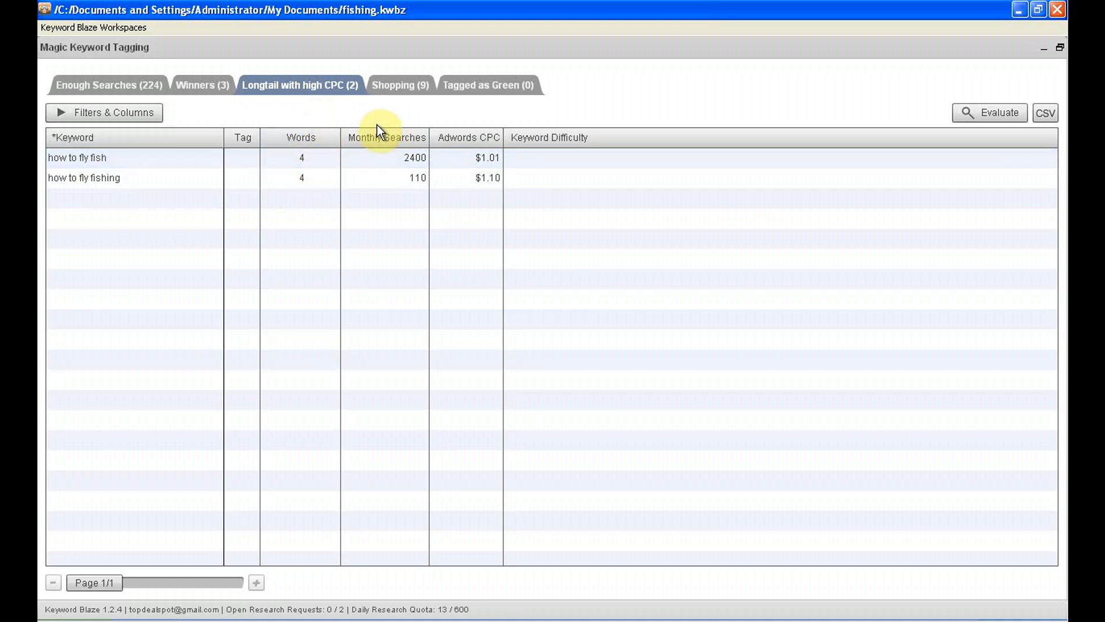
left_click(401, 90)
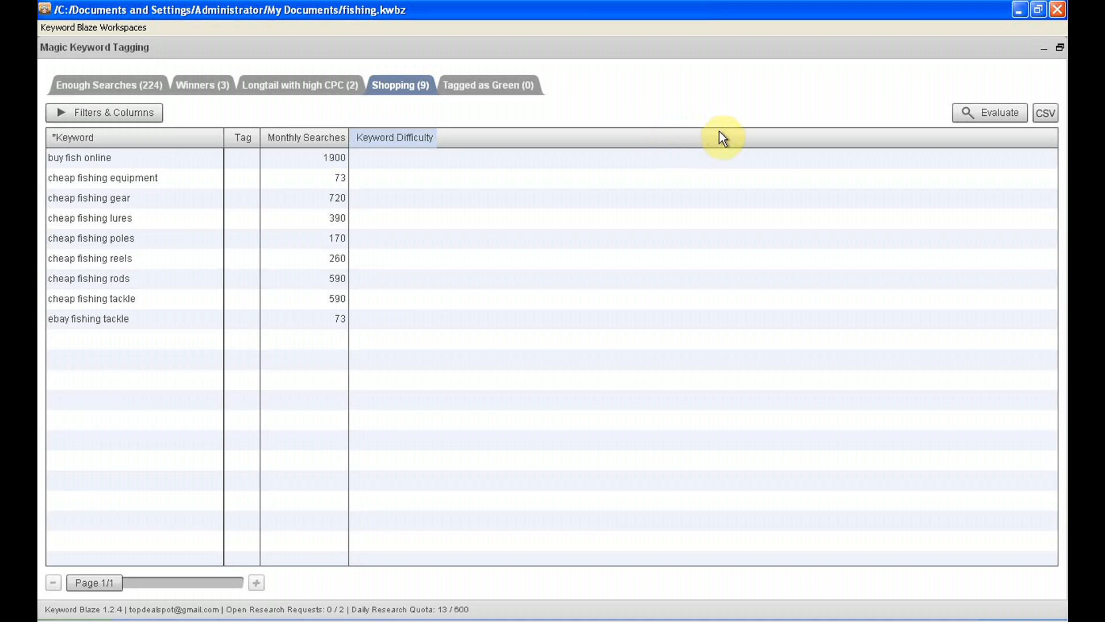
left_click(477, 92)
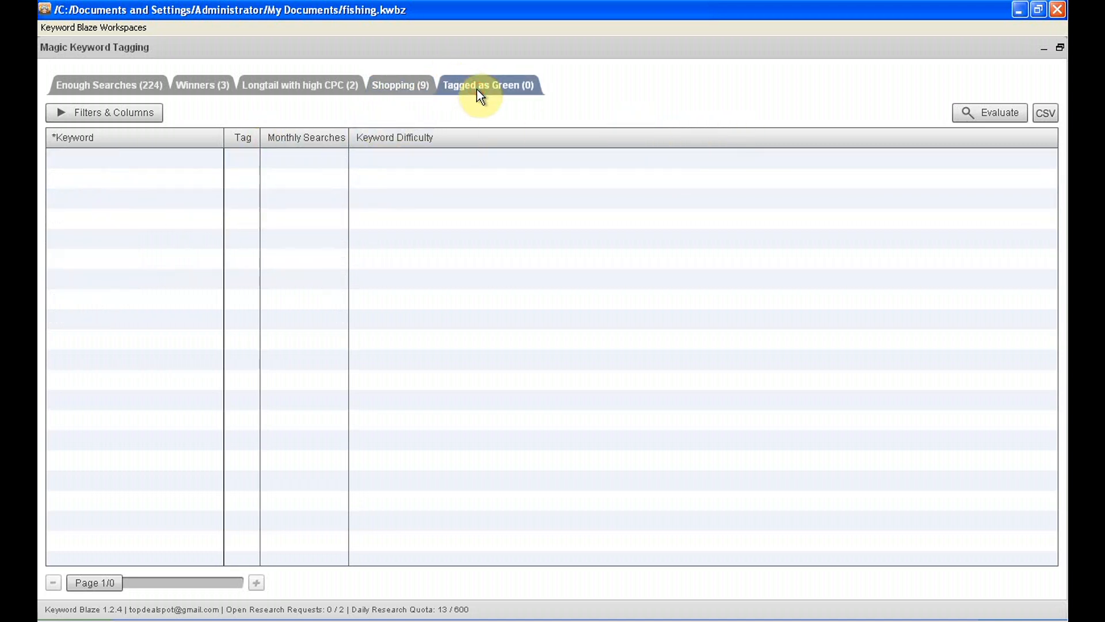
Step: Tag "alaska fly fishing" in the Winners list as green and check it in the Tagged as Green list
left_click(198, 91)
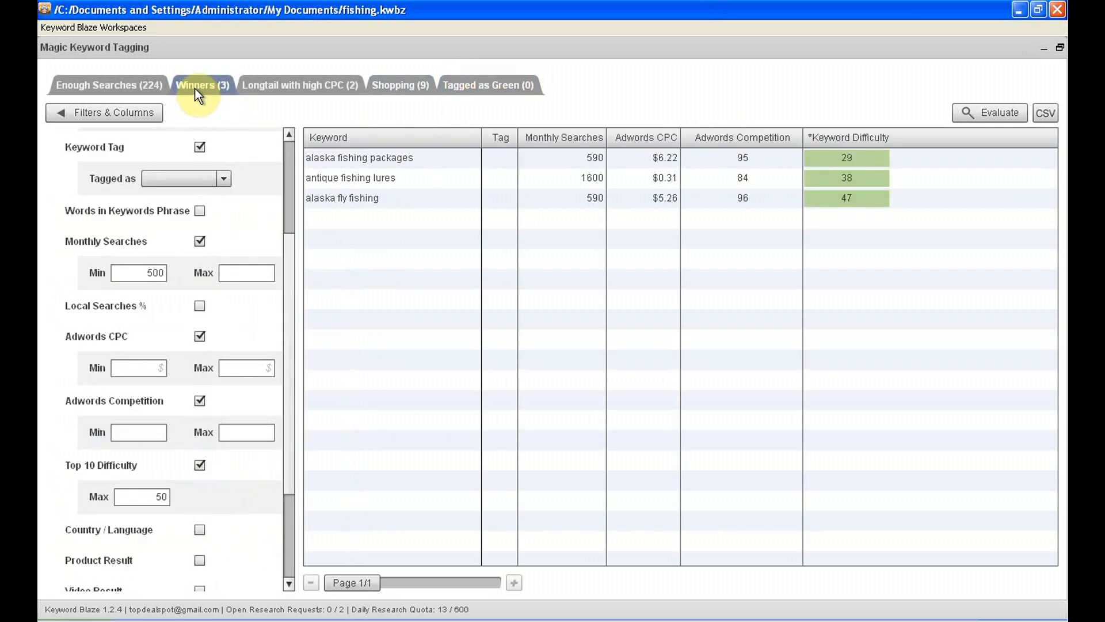
left_click(74, 111)
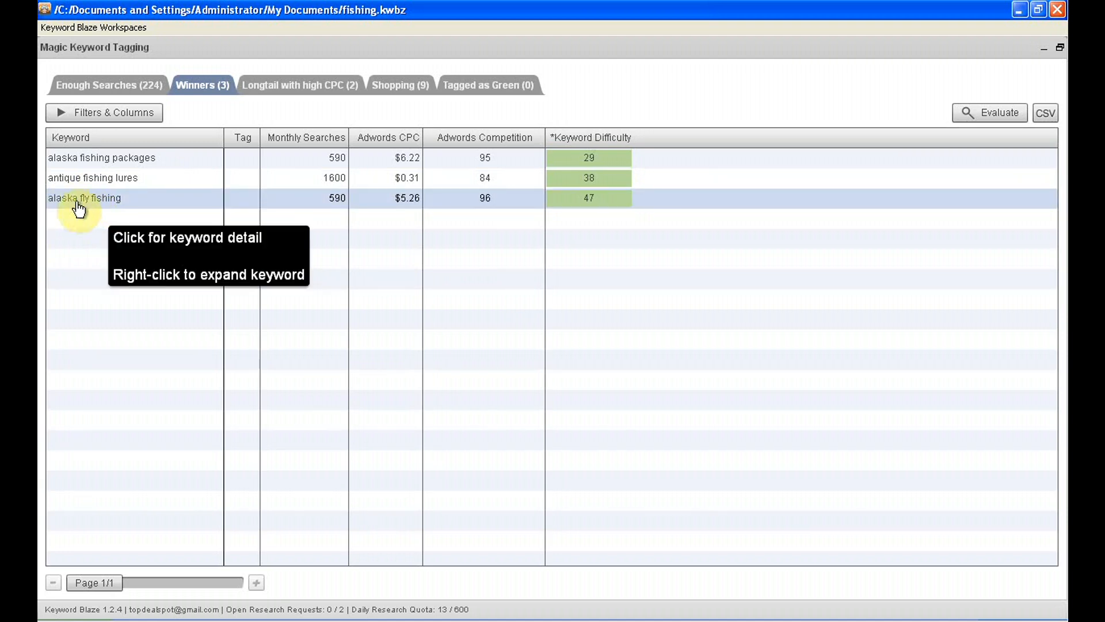
left_click(243, 197)
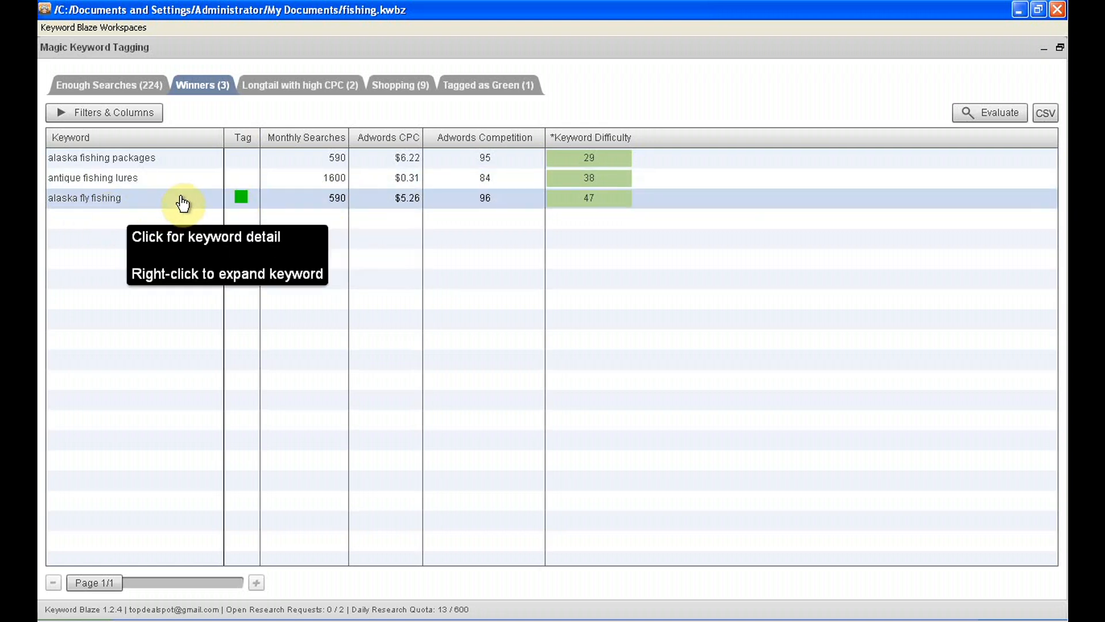
left_click(496, 81)
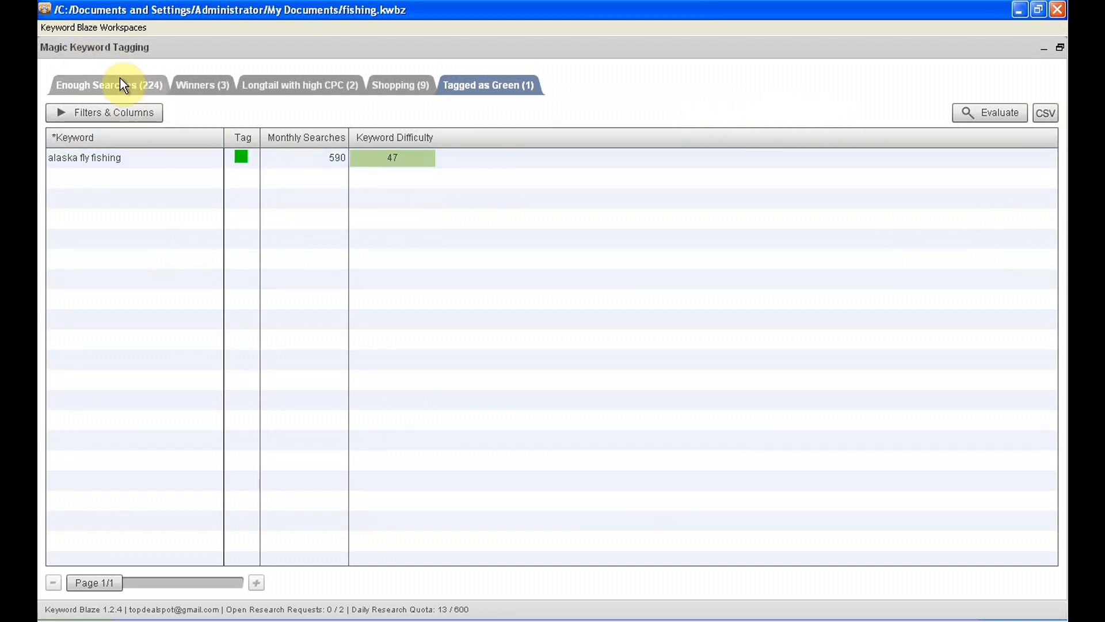
left_click(132, 91)
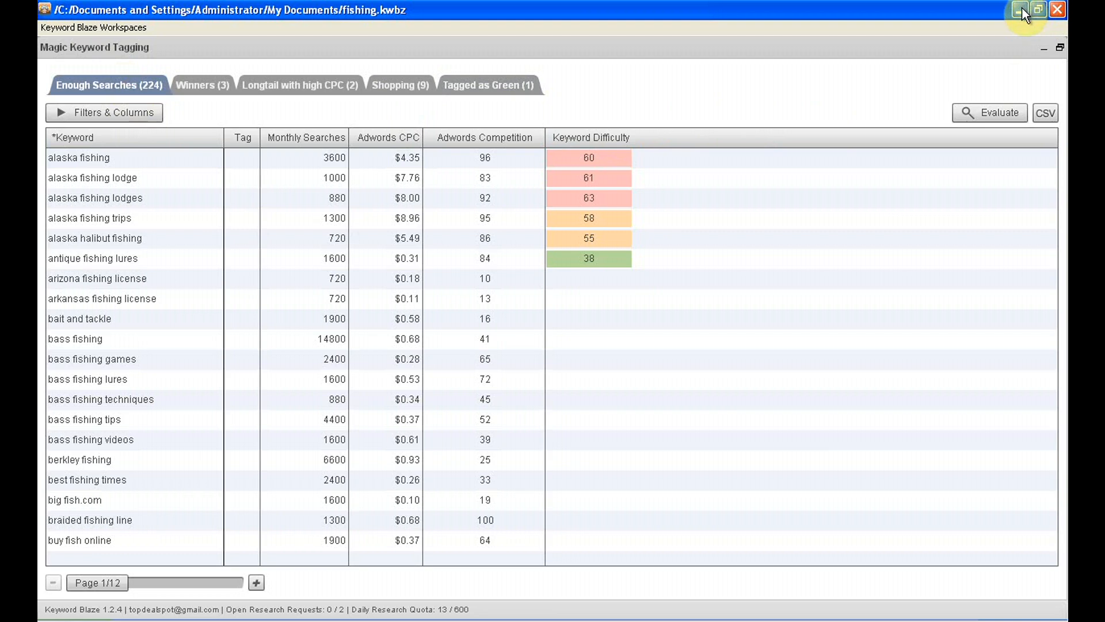
Step: Switch to Niche Finder and generate long tail keywords for "best fishing rods"
left_click(322, 620)
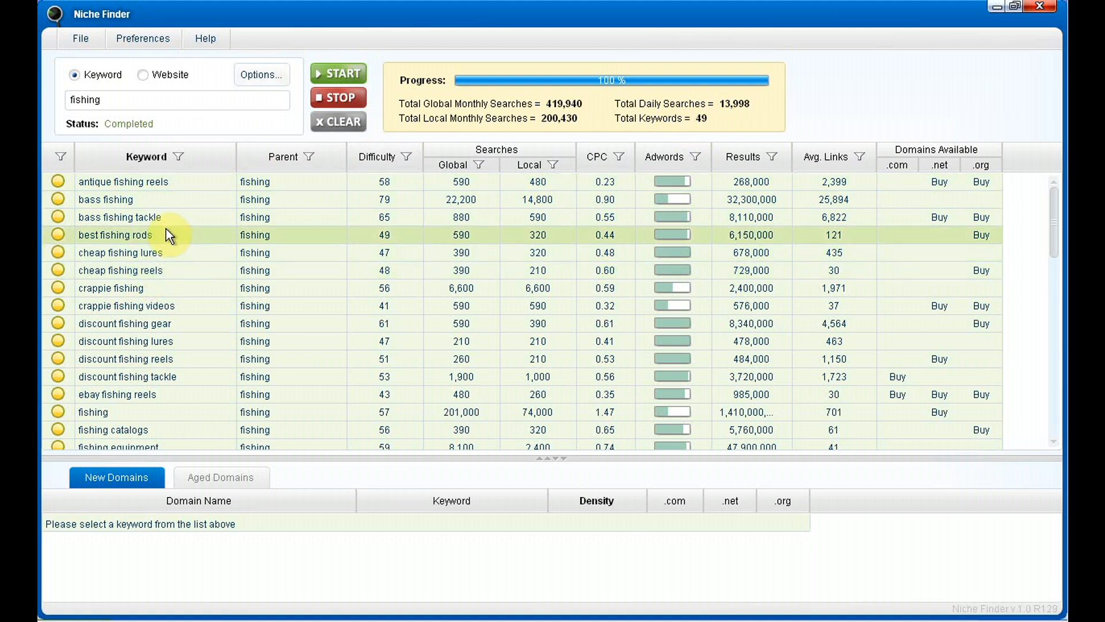
right_click(133, 234)
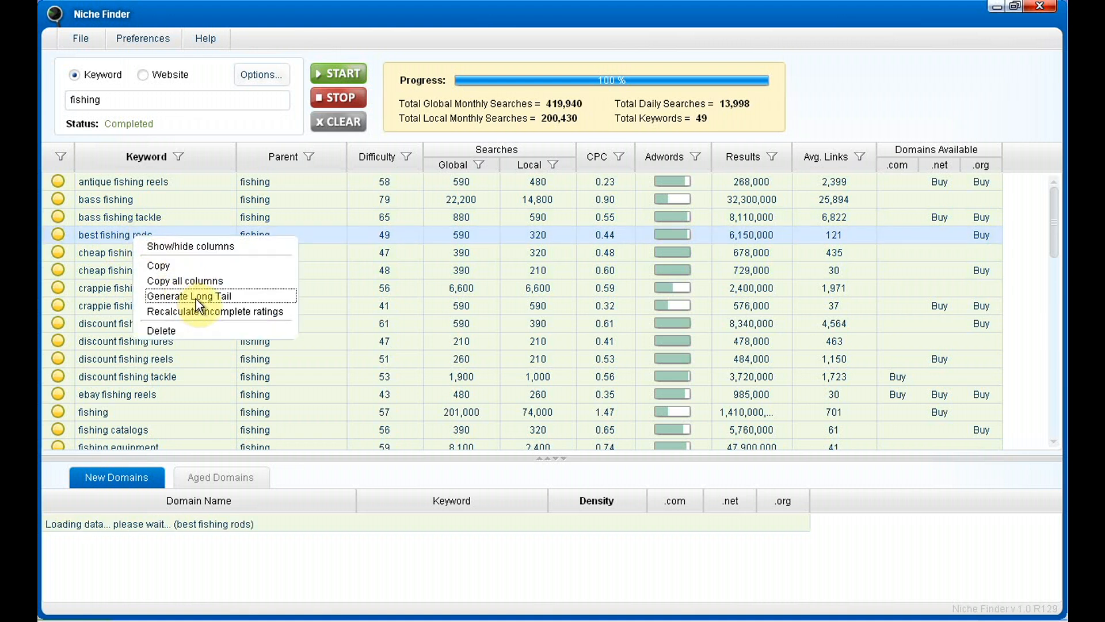
left_click(213, 299)
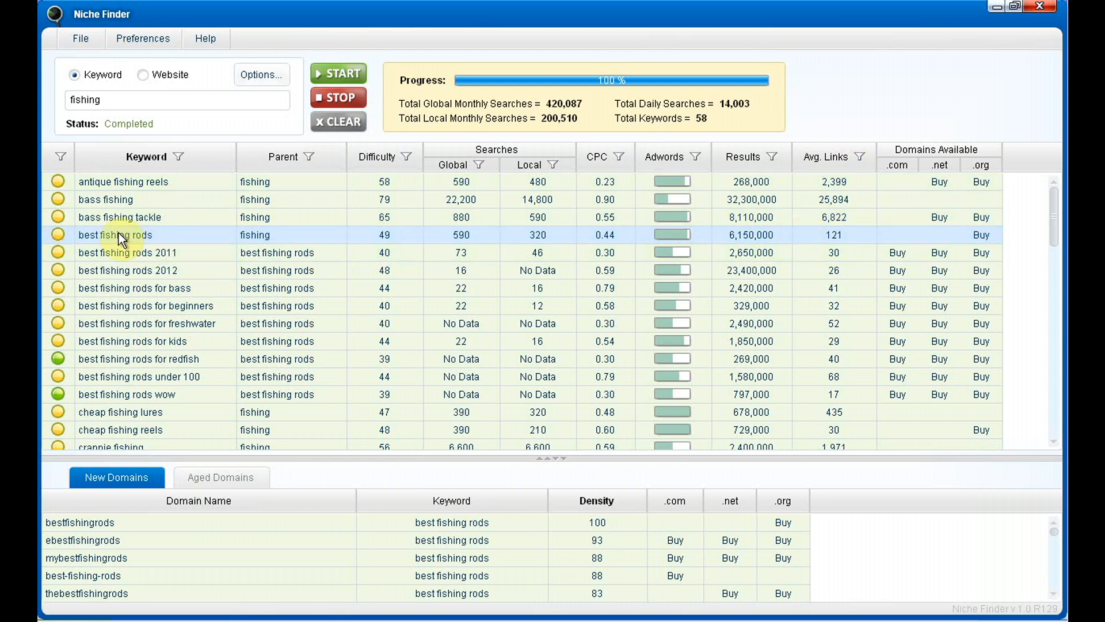
Step: Check the backlinks report for "best fishing rods", close it, and sort the keyword list by local searches, lowest first
left_click(835, 236)
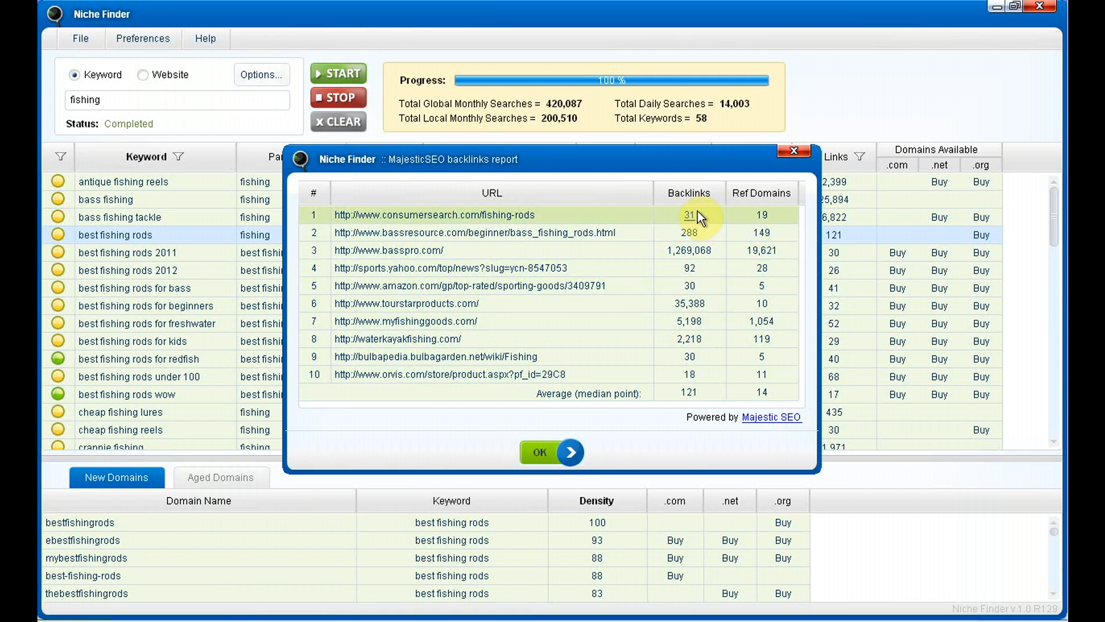
left_click(543, 454)
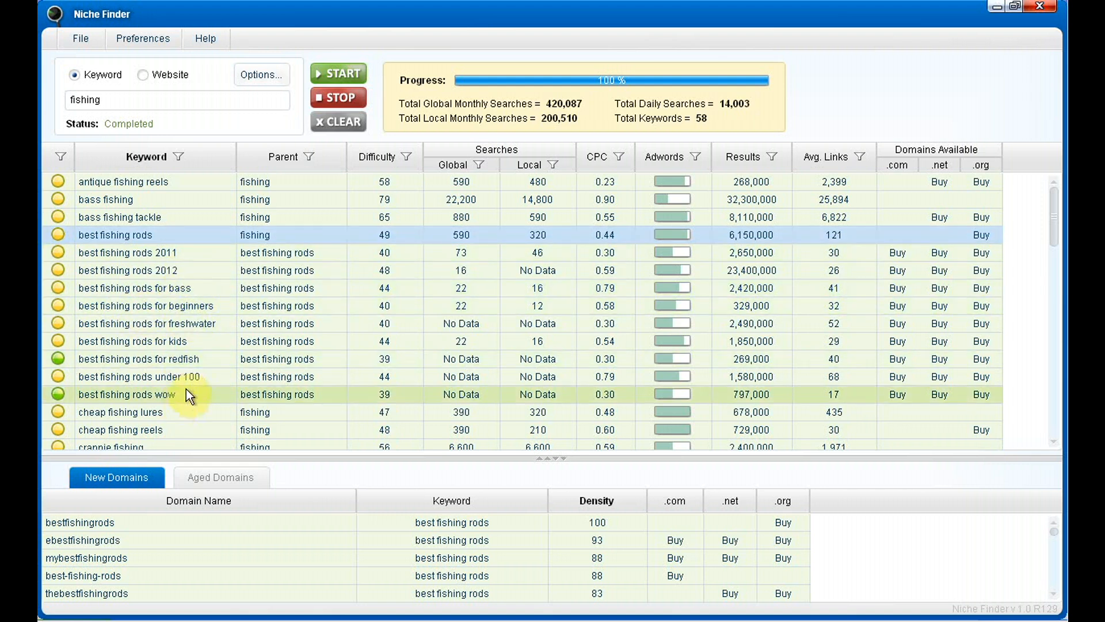
left_click(532, 163)
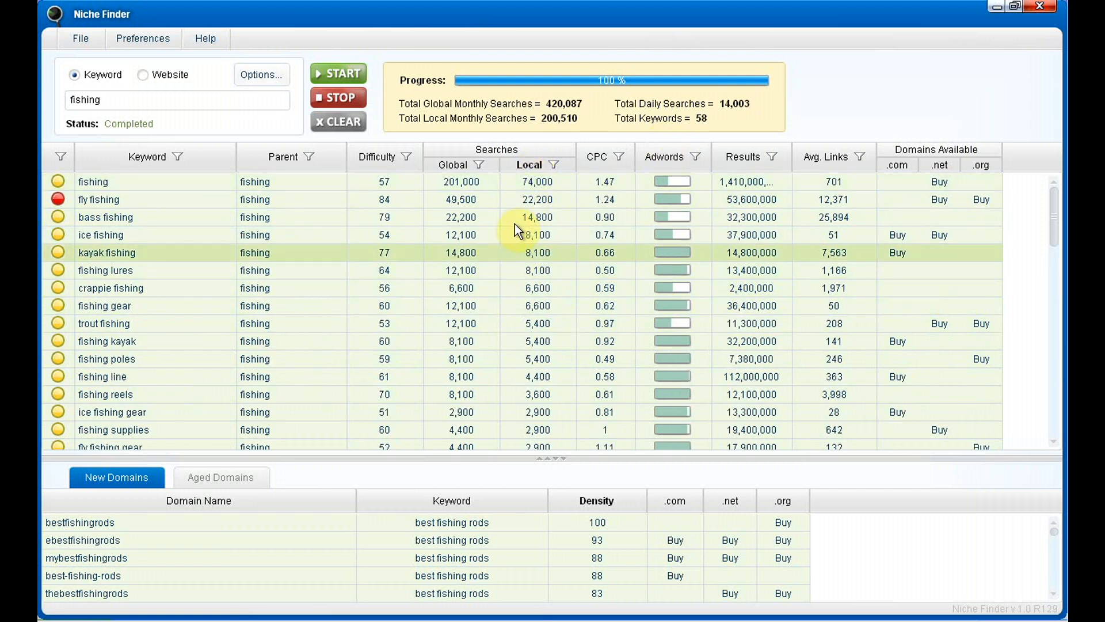
left_click(527, 167)
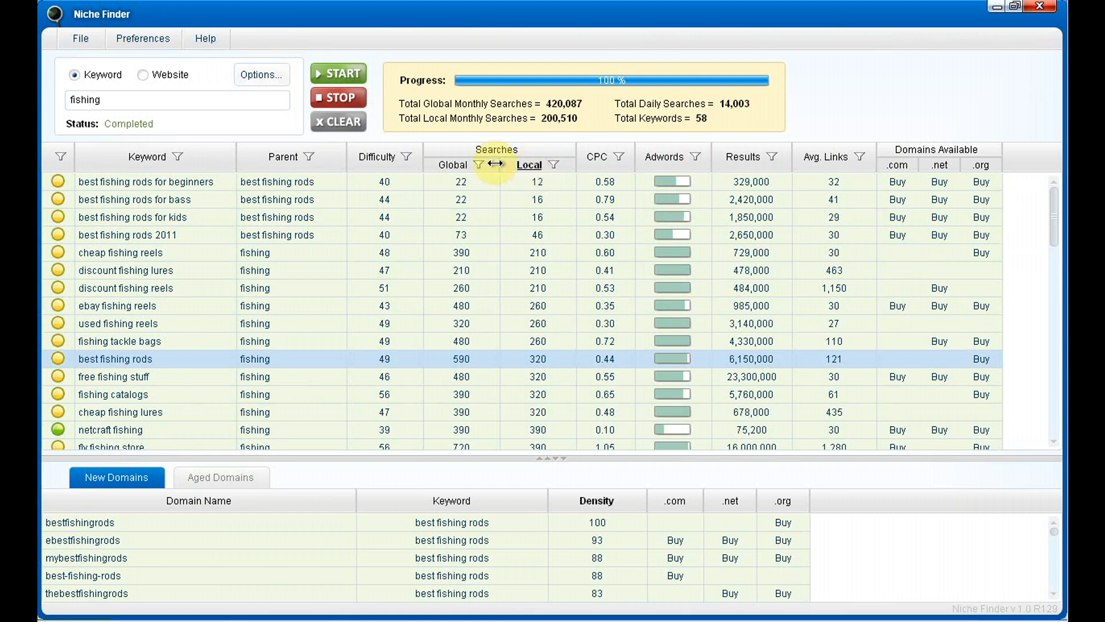
Step: Inspect the filter options of the Keyword and Local searches columns without applying any filter
left_click(178, 157)
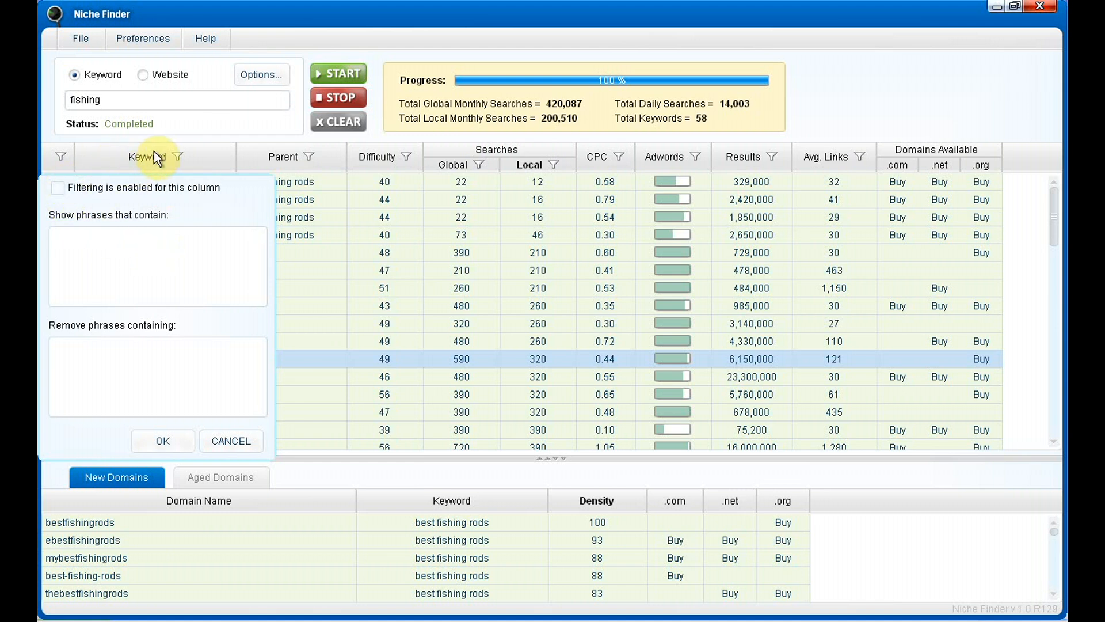
left_click(226, 441)
left_click(555, 163)
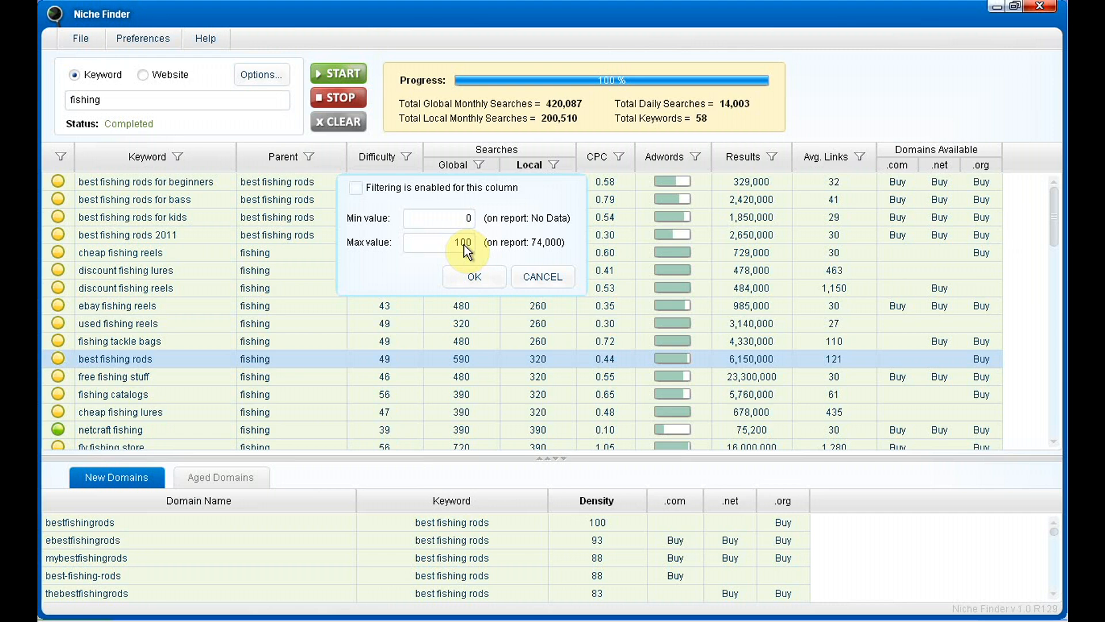
left_click(541, 276)
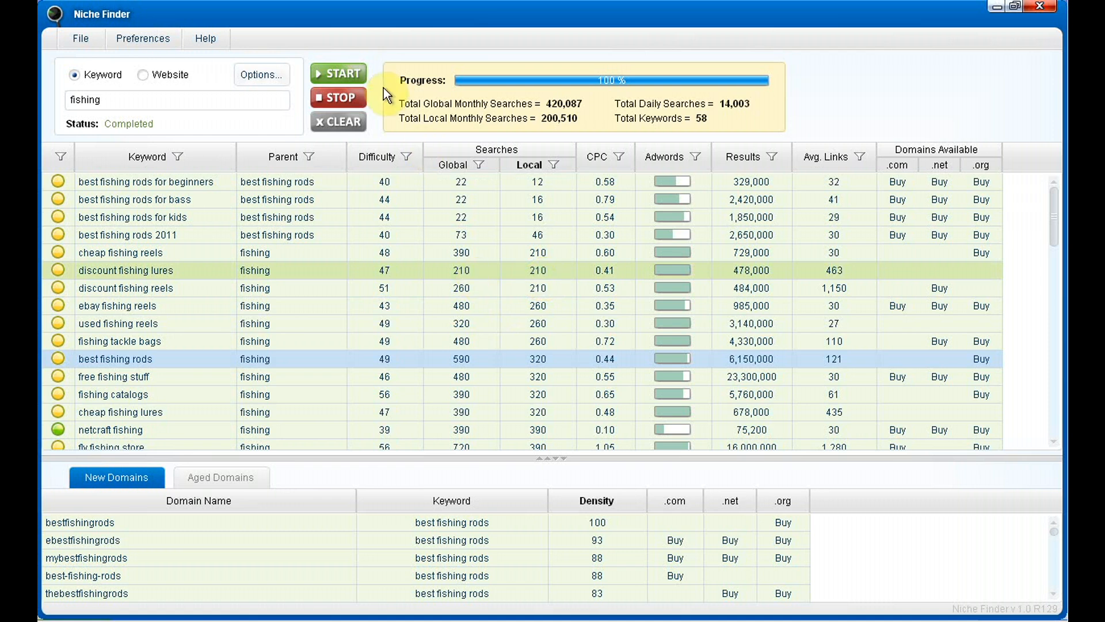
Step: Review the keyword options and the difficulty range values in the general preferences, and save the preferences
left_click(284, 81)
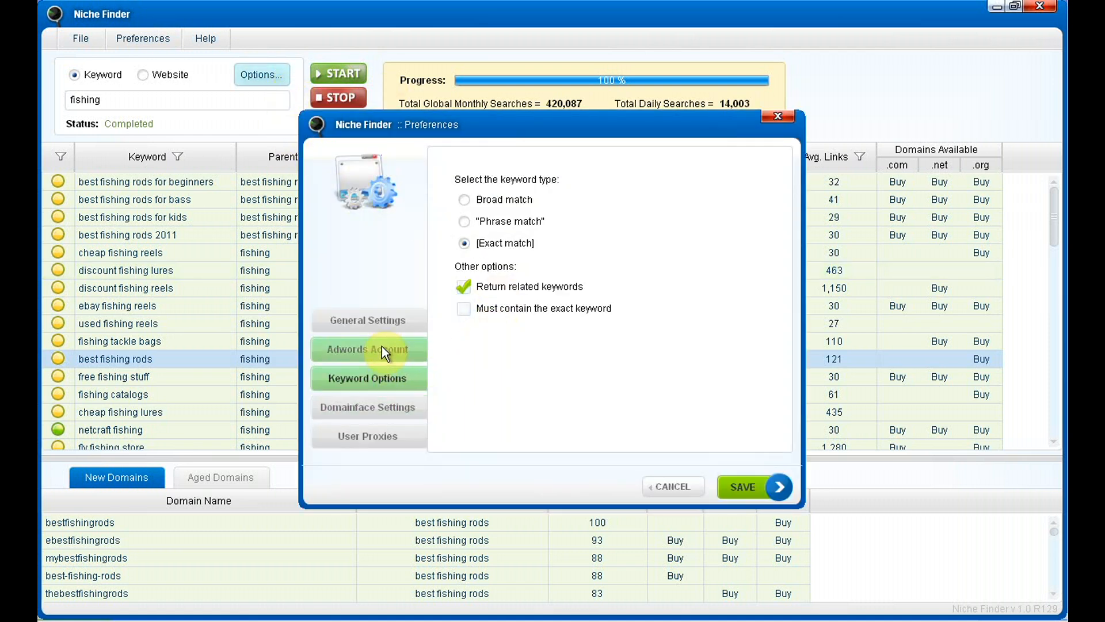
left_click(385, 324)
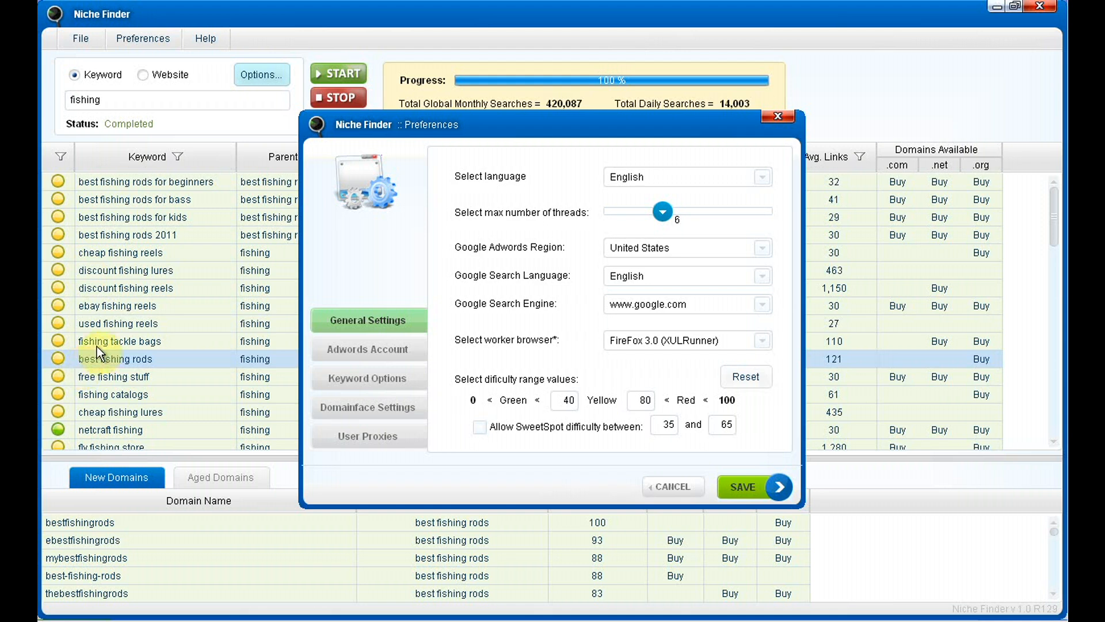
left_click(519, 425)
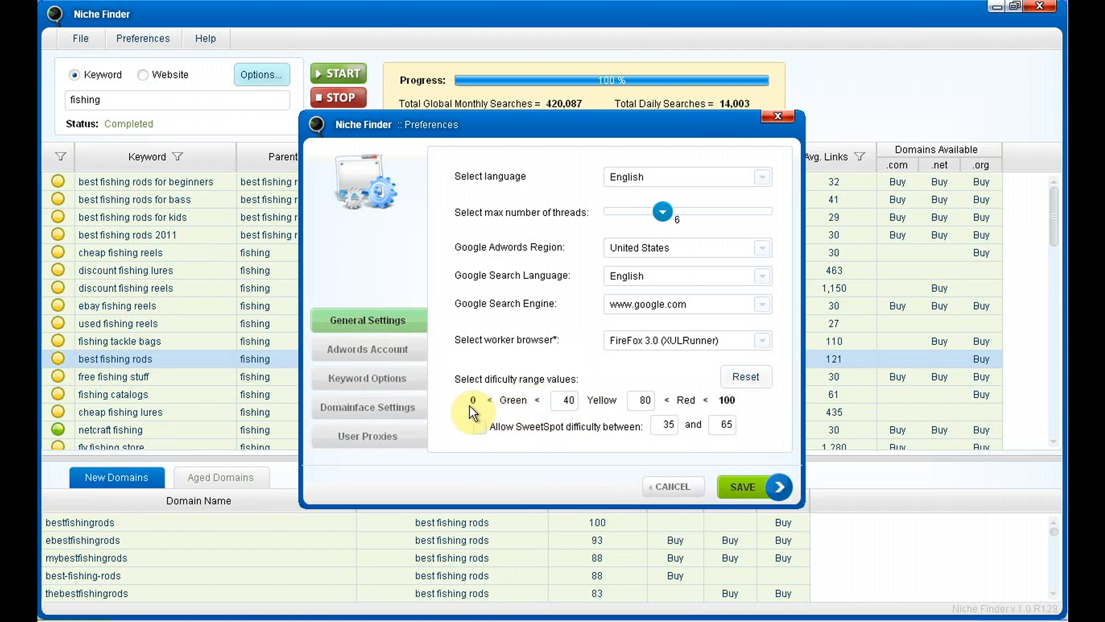
double_click(563, 403)
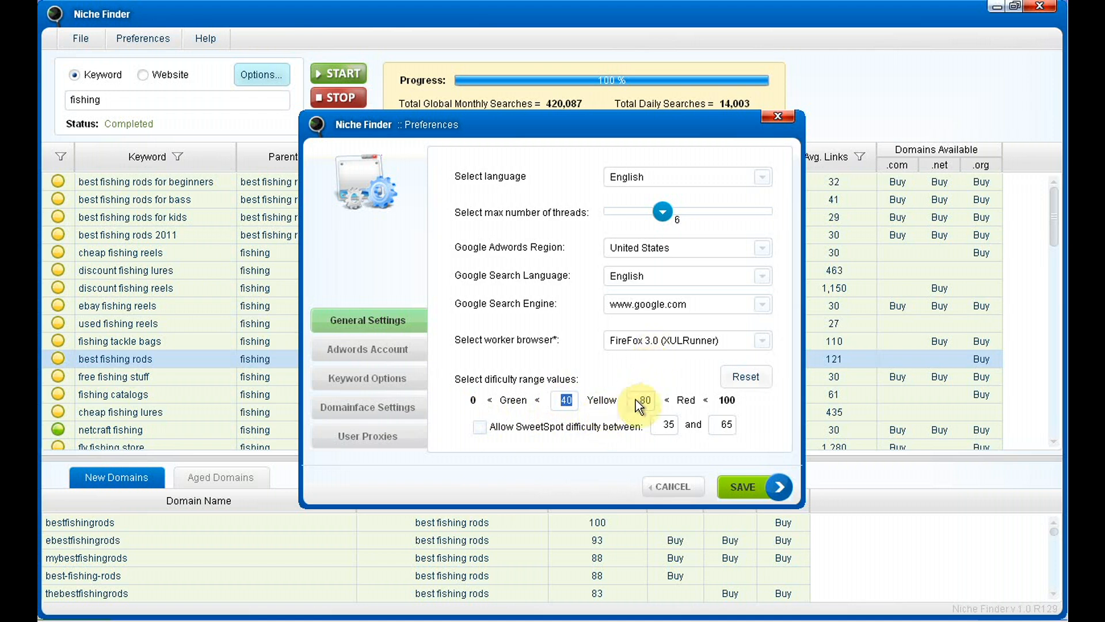
left_click(611, 372)
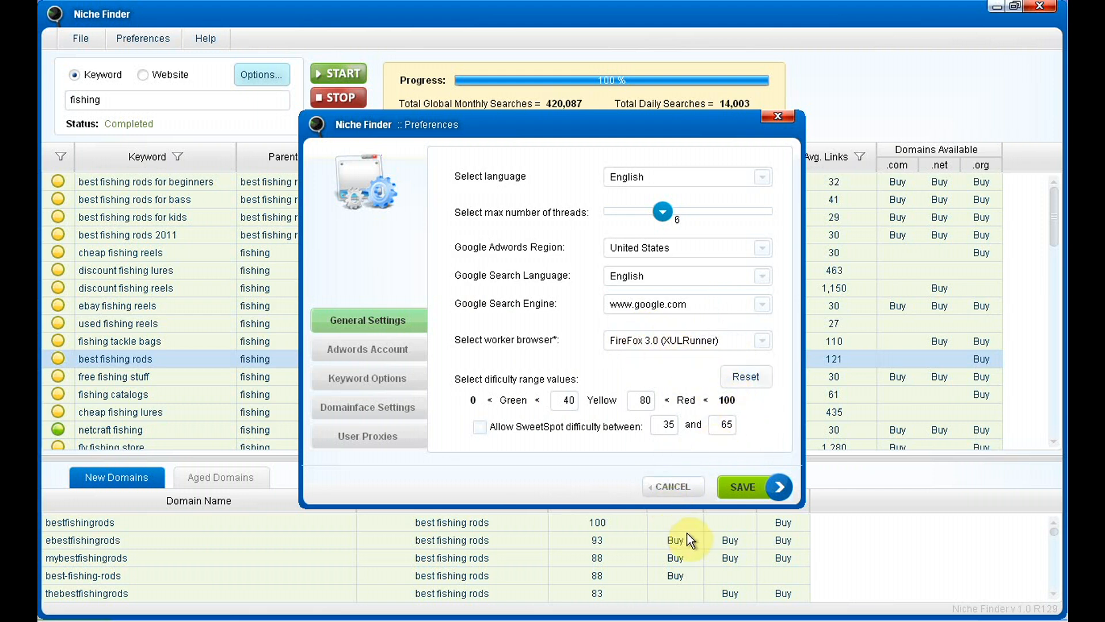
left_click(747, 488)
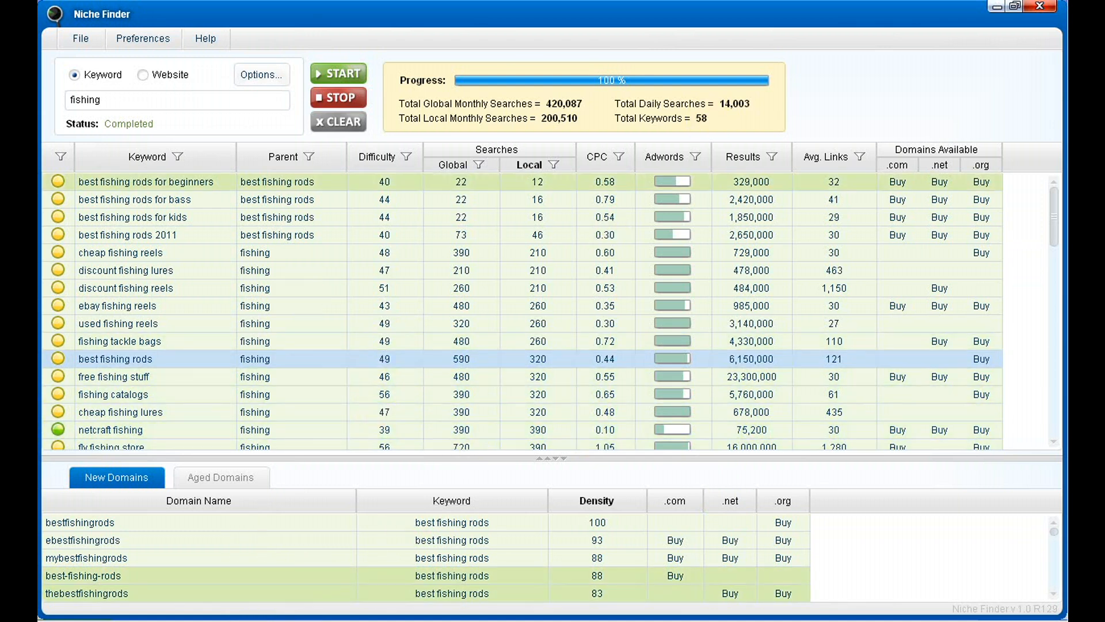
Step: Switch to Keyword Blaze and examine the keyword details of "alaska fly fishing" from the Winners list
left_click(217, 620)
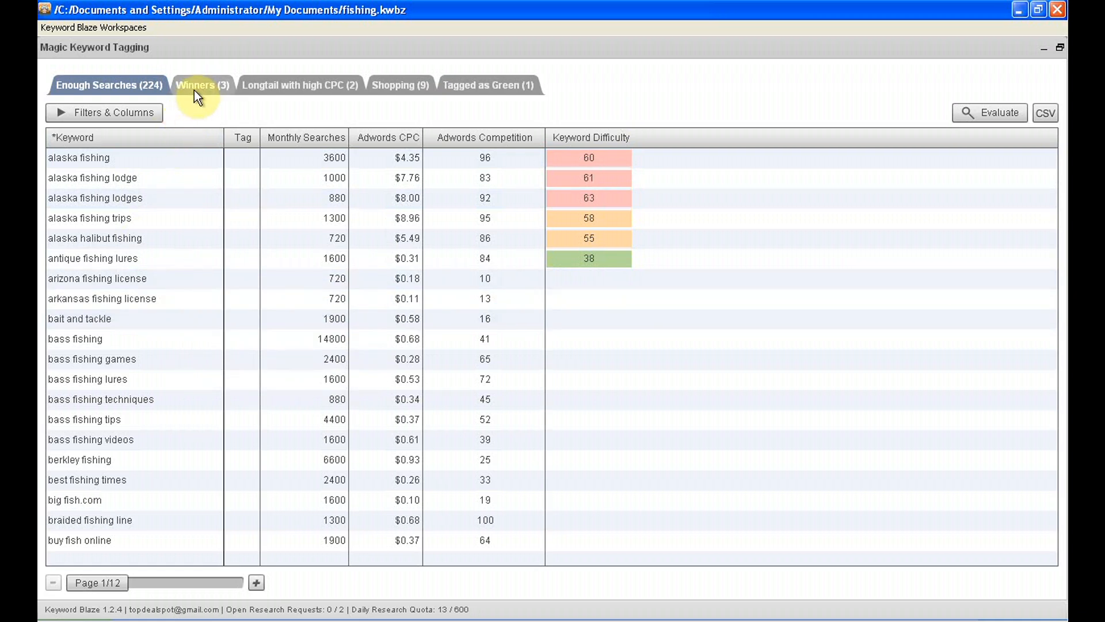
left_click(195, 90)
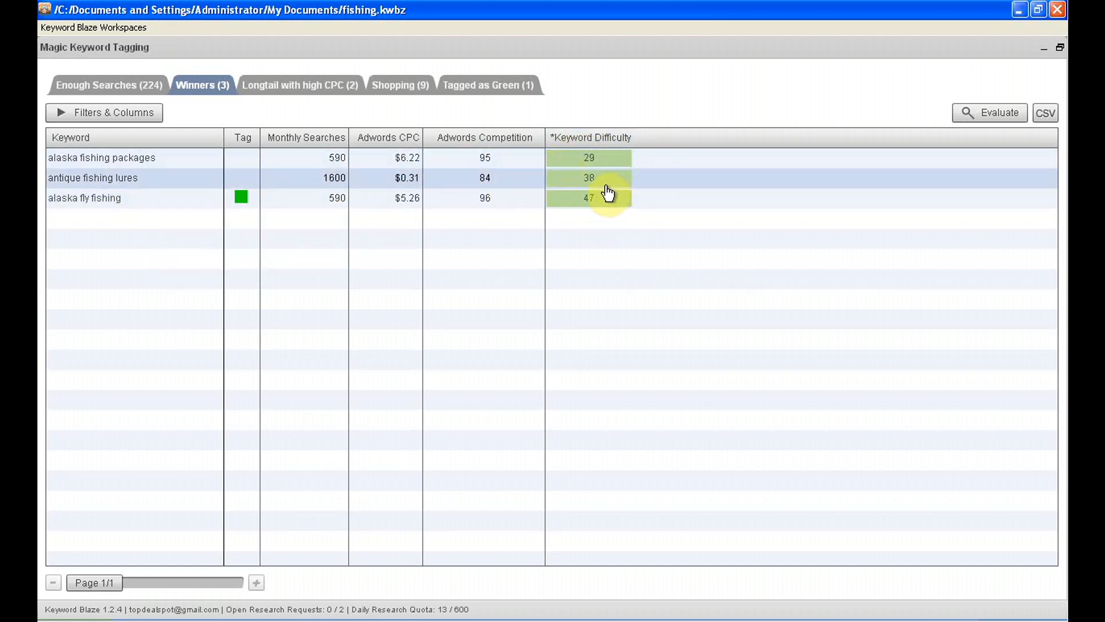
left_click(104, 205)
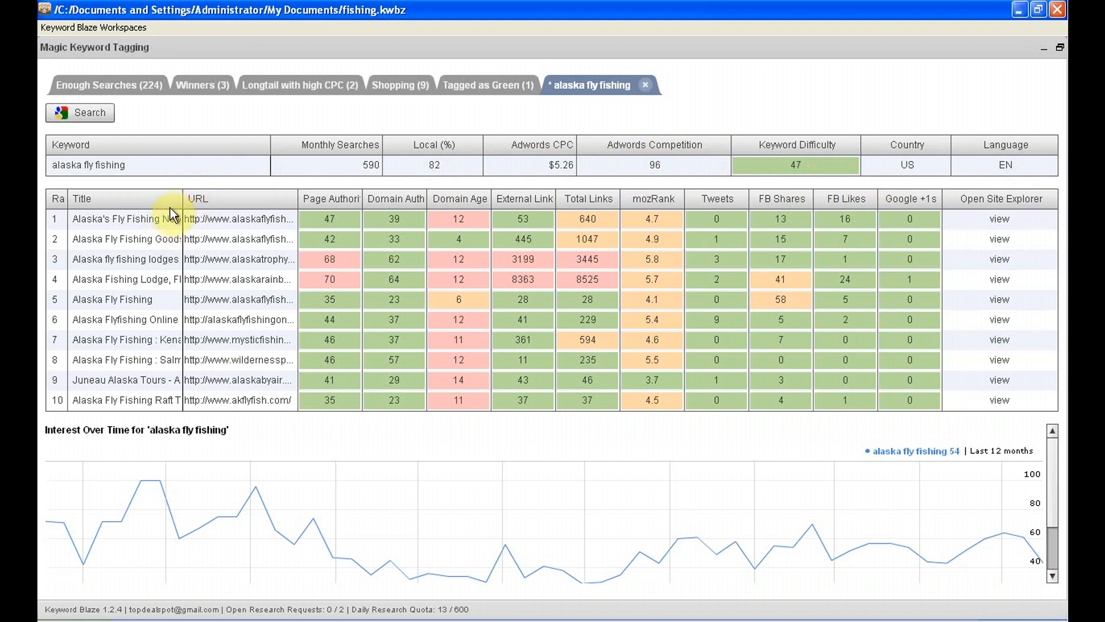
Step: Widen the Title and URL columns of the competitor table to read the full page titles and addresses, and narrow both columns again
left_click_drag(183, 198, 290, 198)
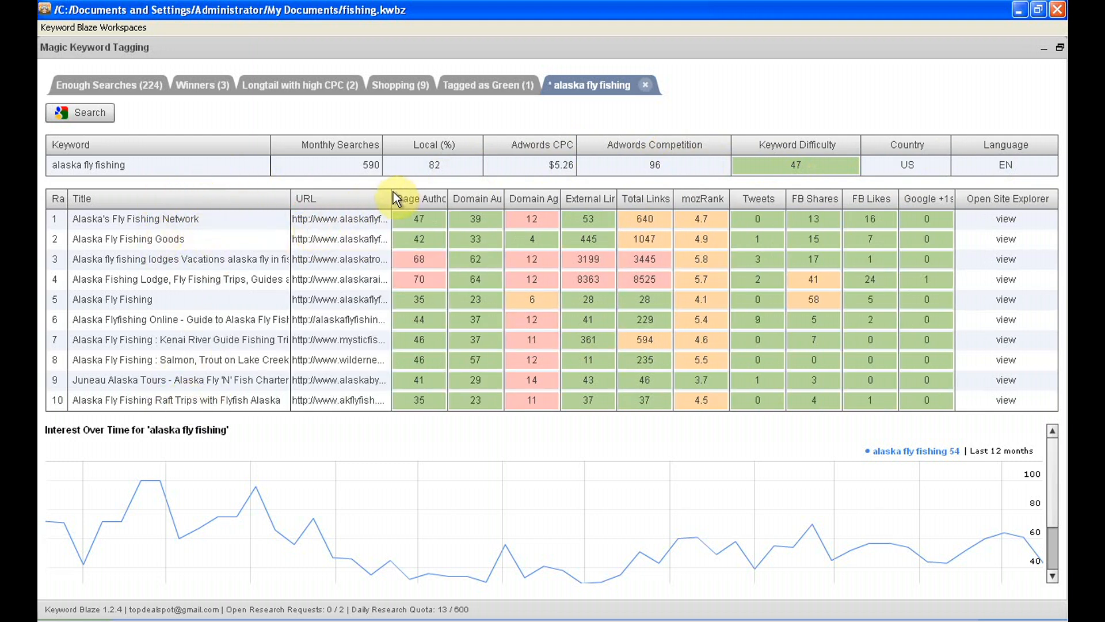
left_click_drag(392, 195, 583, 218)
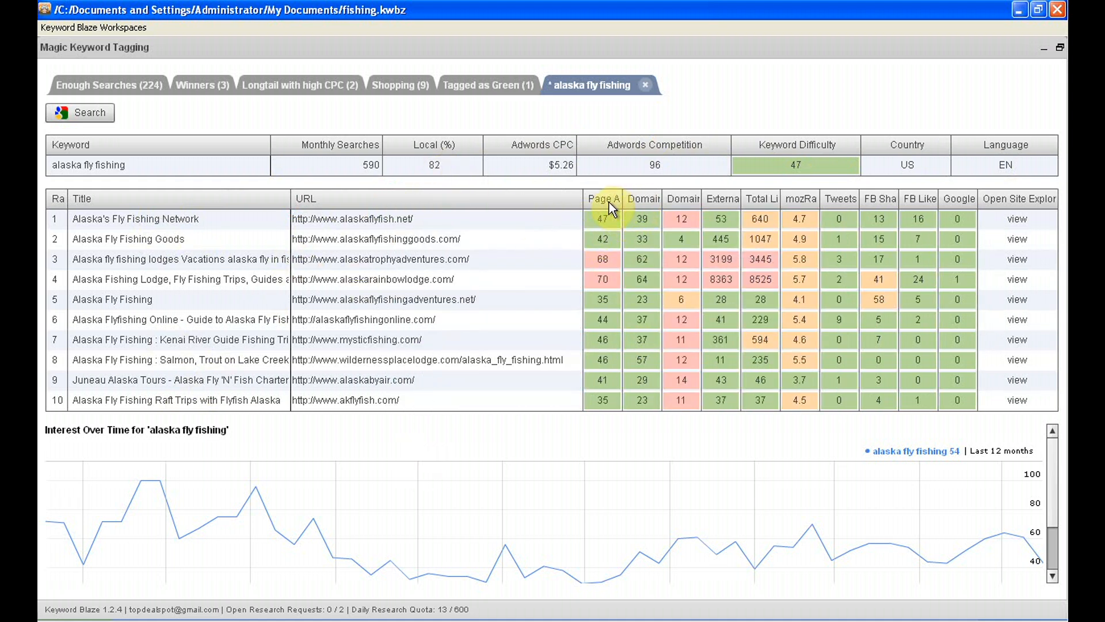
left_click_drag(581, 198, 413, 198)
left_click_drag(289, 199, 150, 198)
Step: Adjust the widths of the Domain Authority, Domain Age, External Links and Google +1s columns to examine the competitors' metrics
left_click_drag(360, 199, 524, 208)
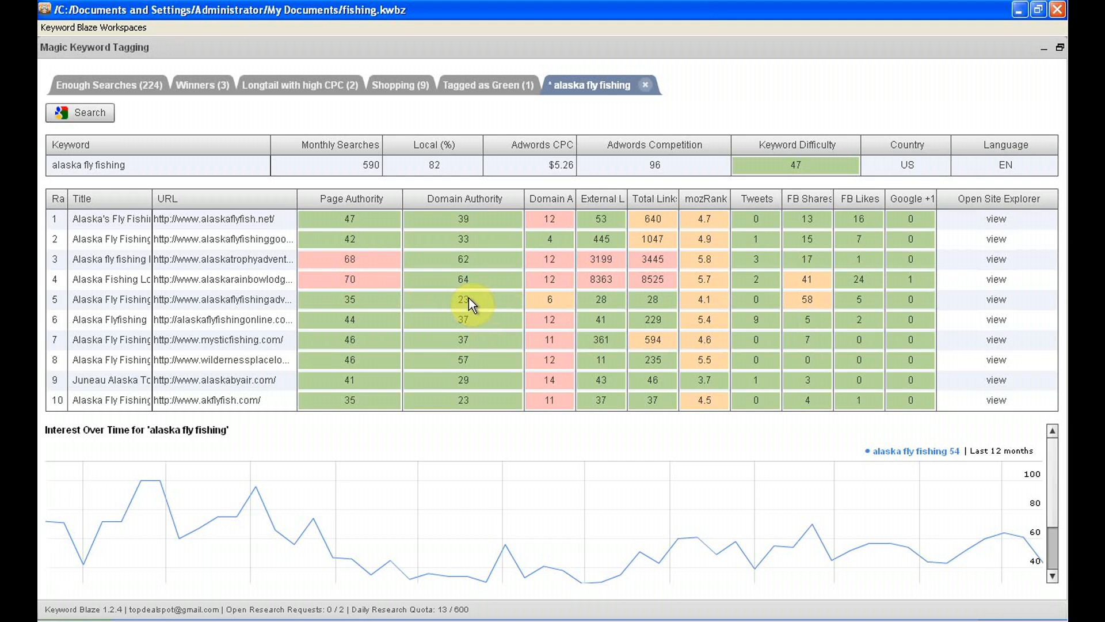
left_click_drag(522, 196, 494, 195)
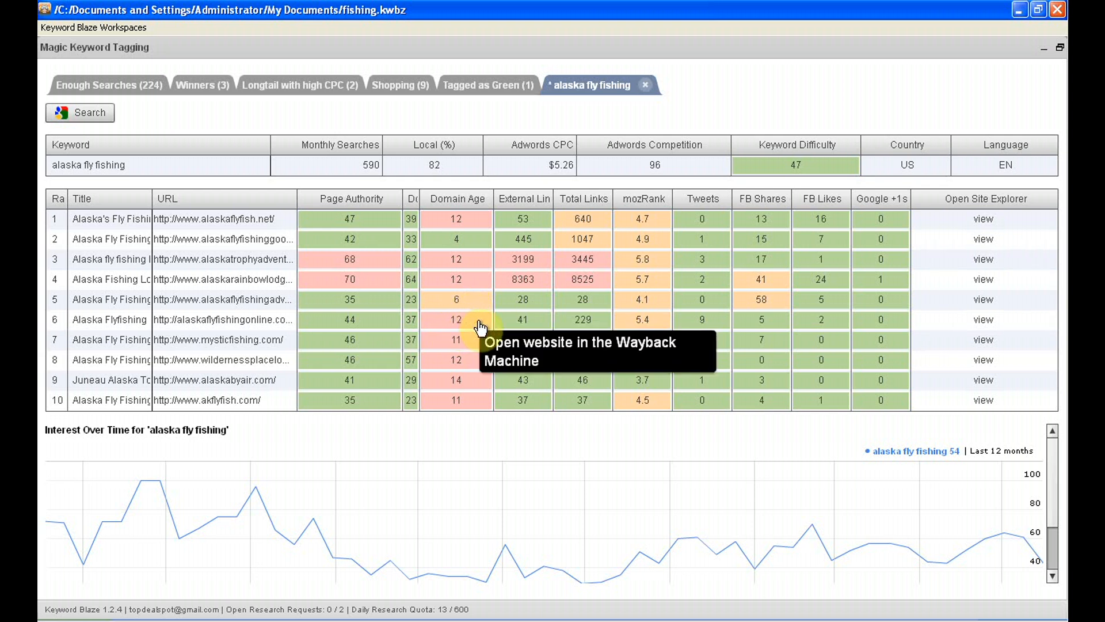
left_click_drag(553, 199, 592, 194)
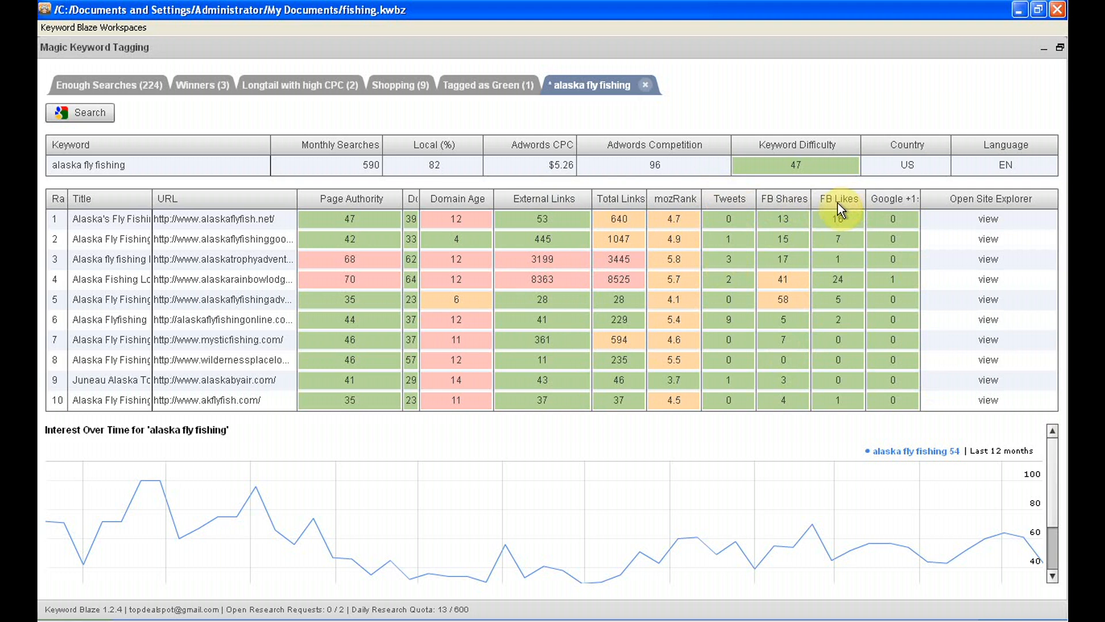
left_click_drag(920, 199, 933, 198)
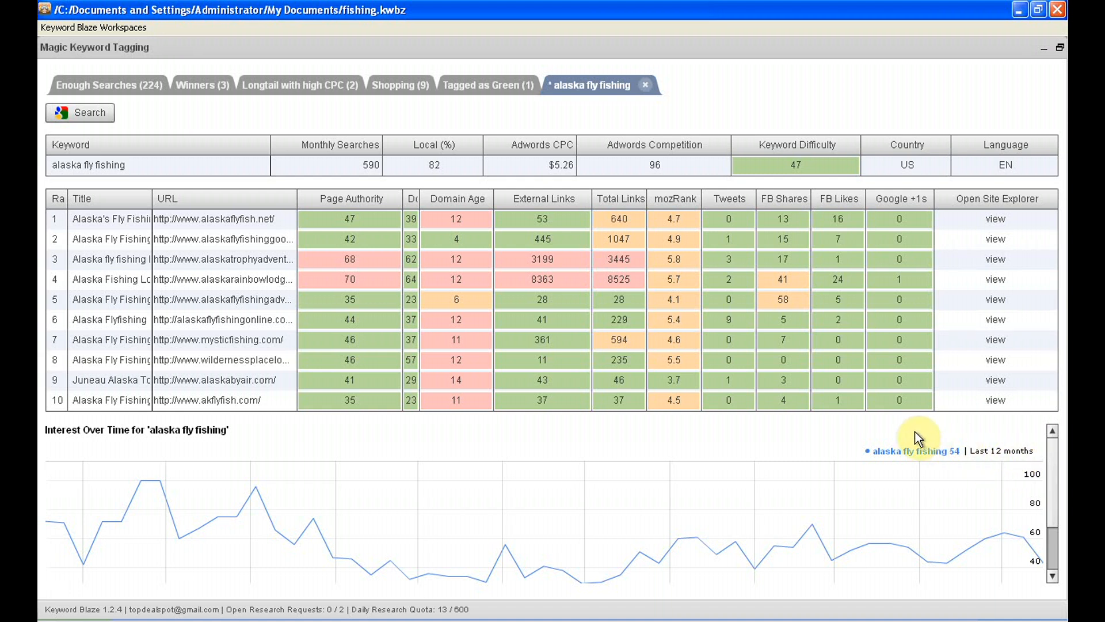
Step: Close the "alaska fly fishing" keyword details and return to the Winners keyword list
left_click(646, 85)
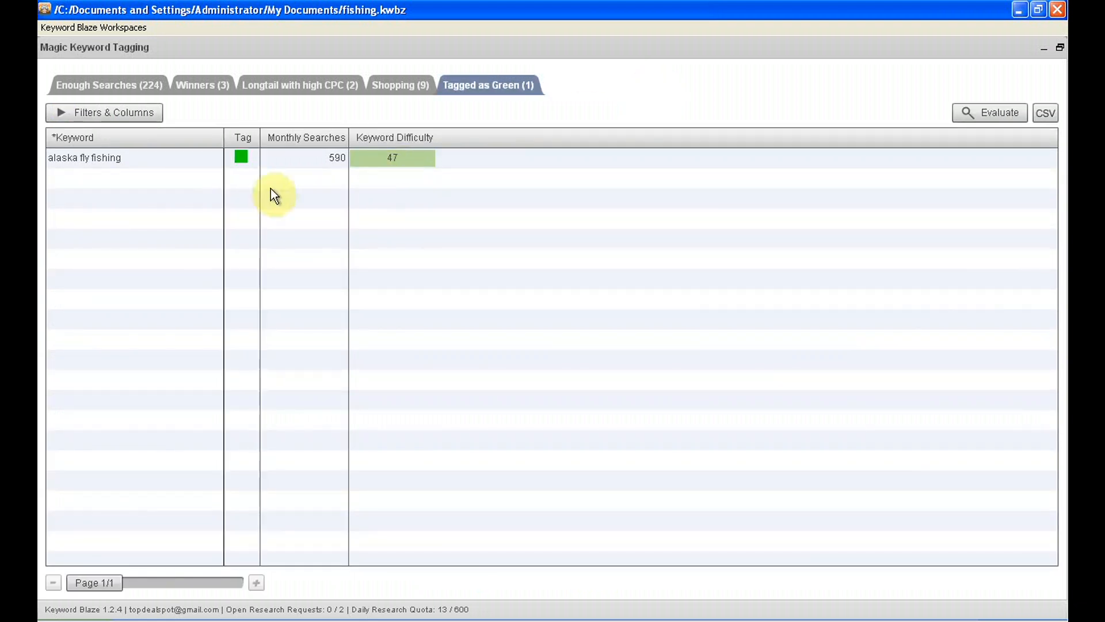
left_click(196, 87)
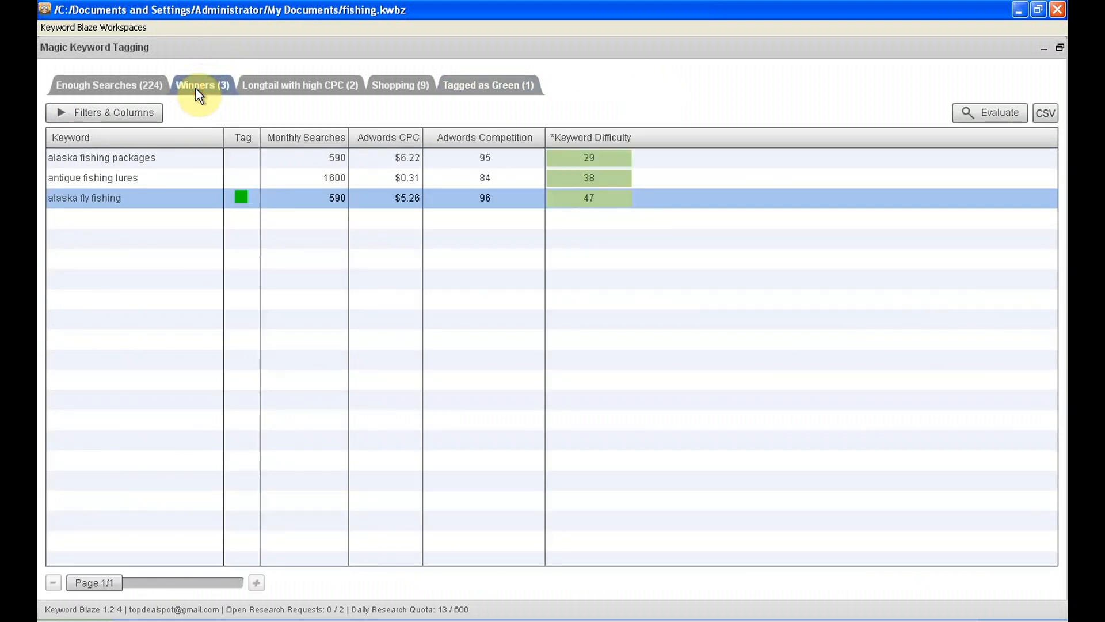